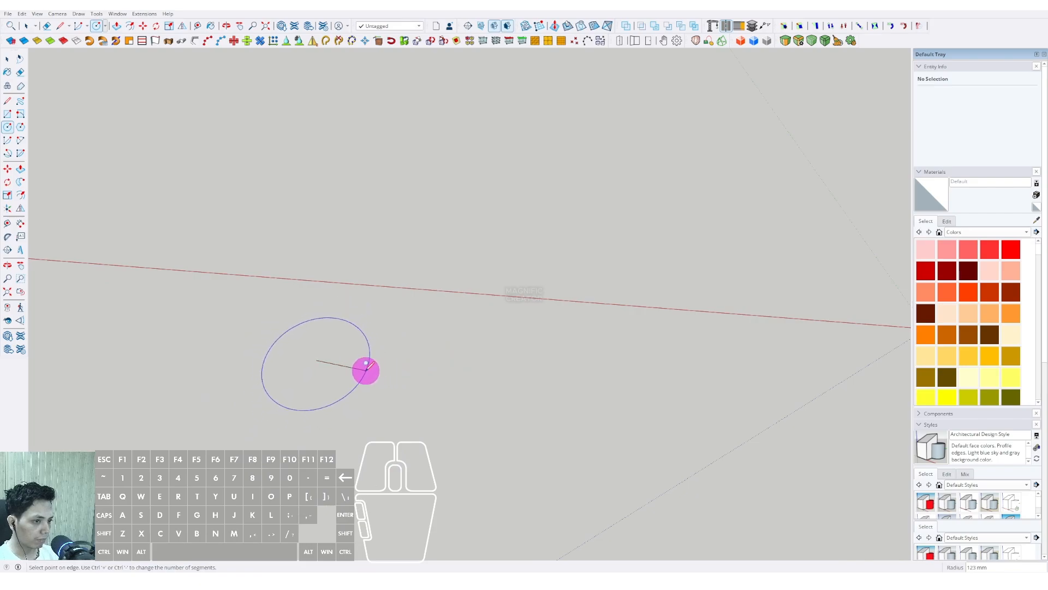
- Draw a circle with a radius of about 66 mm on the ground beside the red axis
scroll(354, 361, "up", 1)
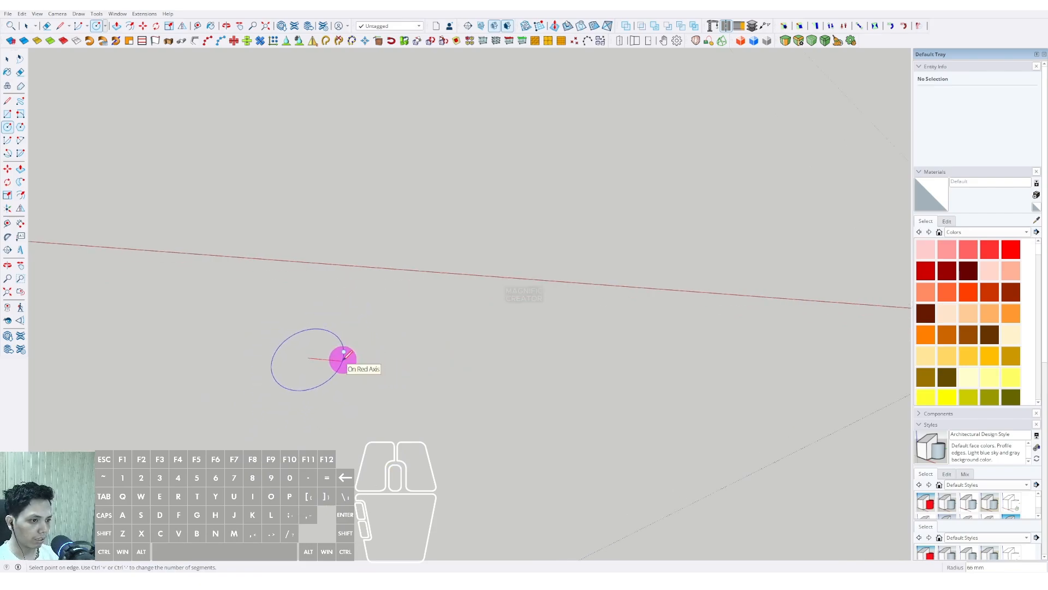
left_click(344, 358)
key("space")
scroll(306, 357, "up", 5)
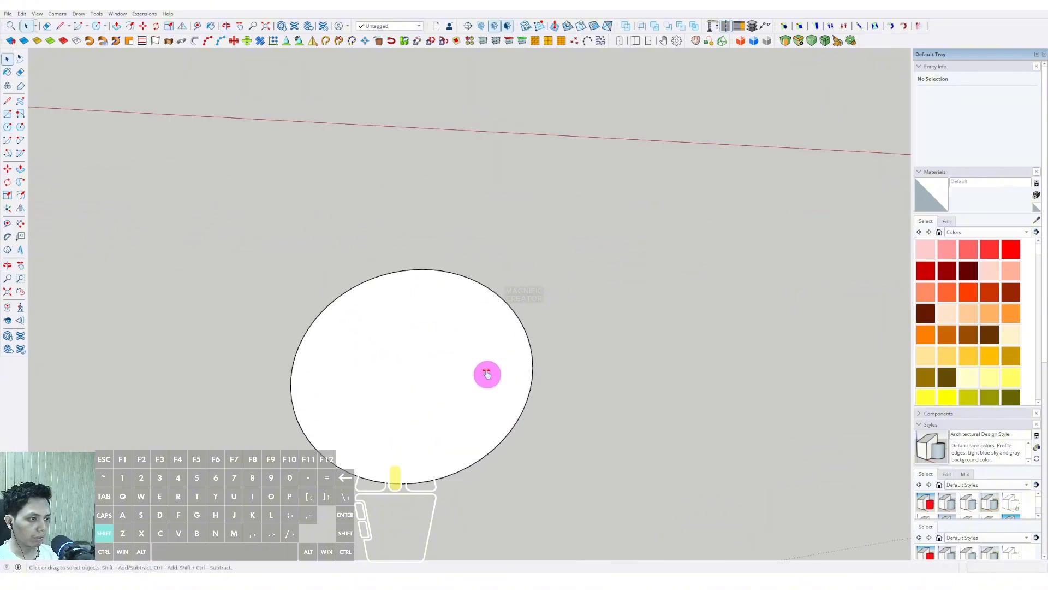
- Push/Pull the circle upward into a tall upright cylinder
scroll(487, 374, "down", 6)
key("v")
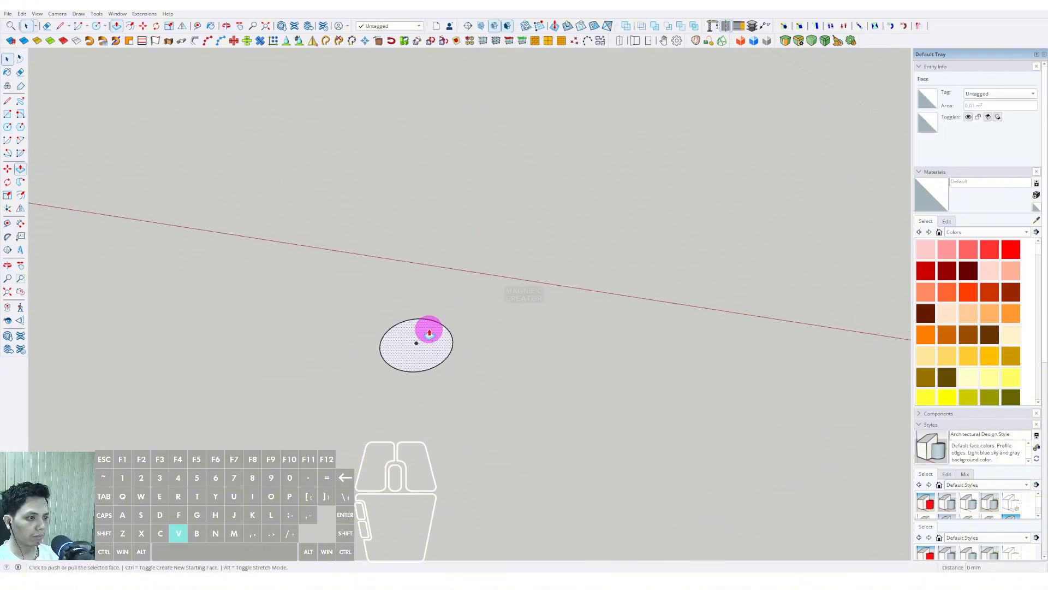
left_click(429, 329)
left_click(407, 161)
key("space")
- Mark the center point of the cylinder's top circle with Find Center
scroll(410, 169, "up", 2)
middle_click_drag(419, 200, 458, 206, "shift")
triple_click(447, 206)
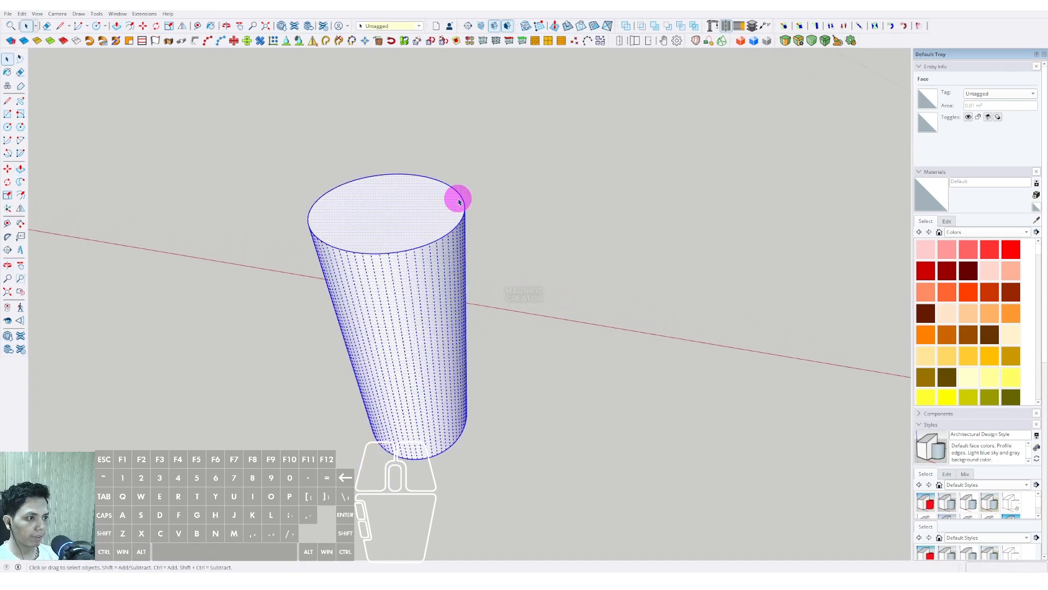
left_click(462, 197)
right_click(463, 198)
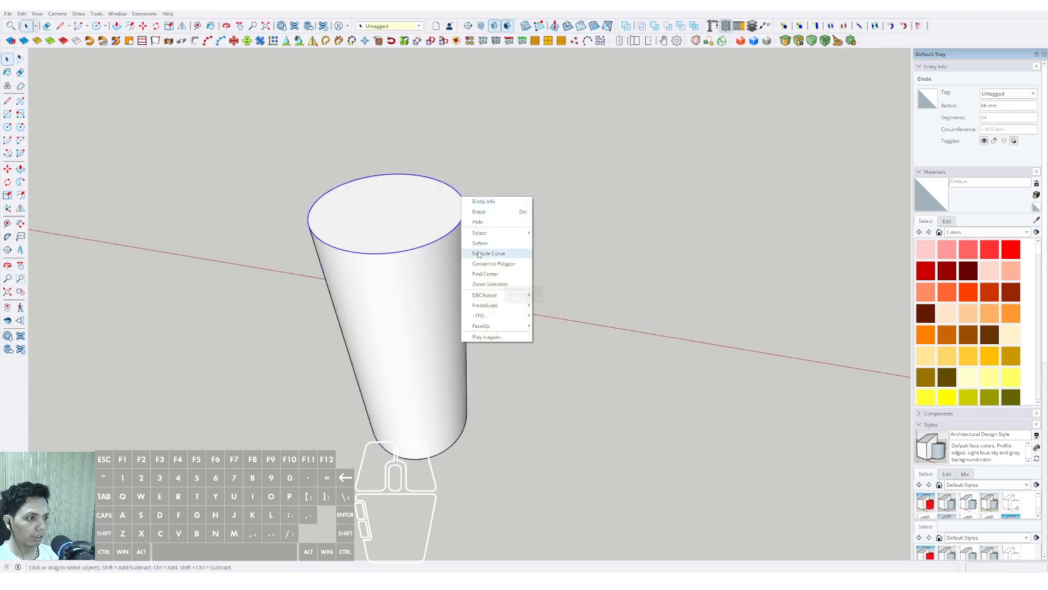
left_click(484, 273)
- Select the whole cylinder with its center point and make it a group
triple_click(444, 223)
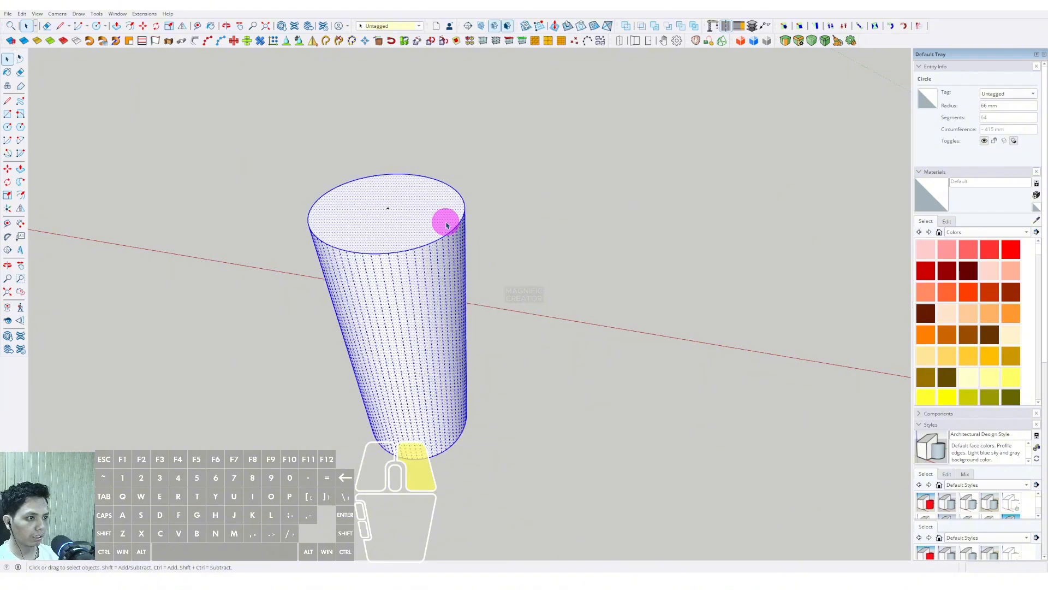
right_click(444, 222)
left_click(470, 300)
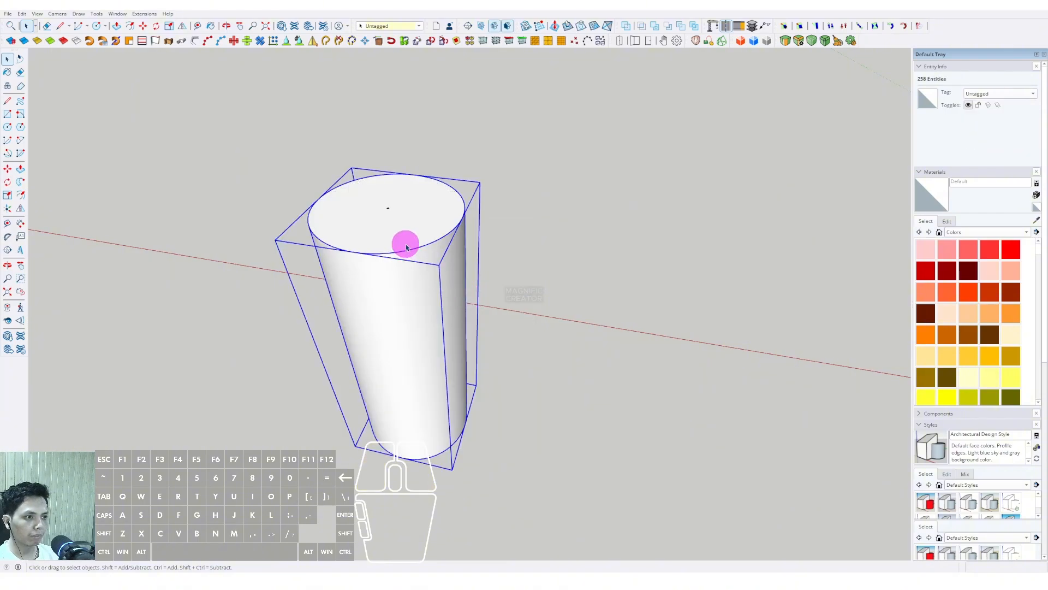
- Rotate a copy of the cylinder group about its top center so the copy lies perpendicular to the original
middle_click_drag(404, 240, 413, 167)
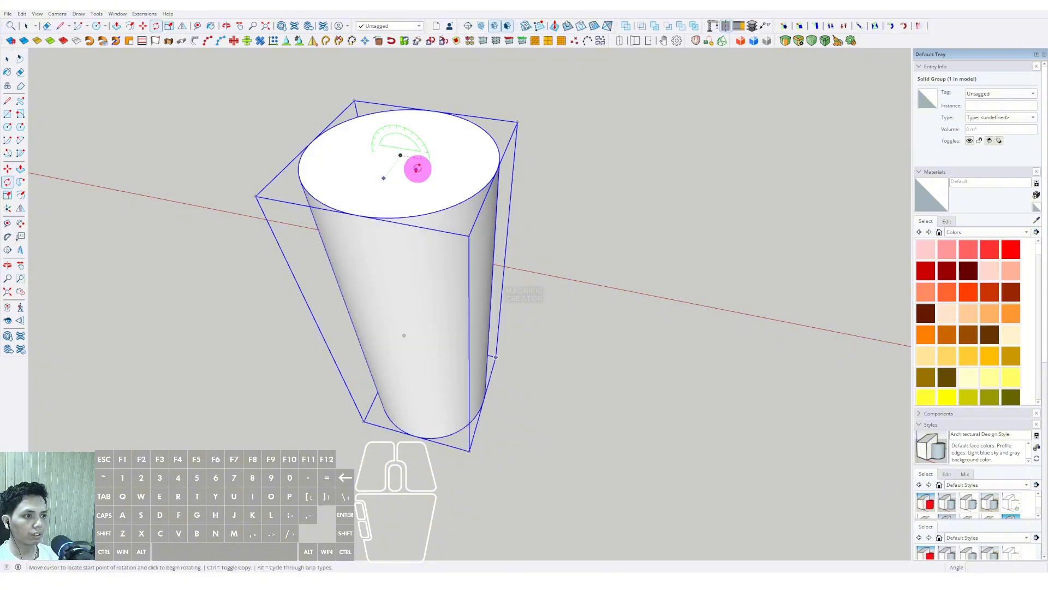
left_click(455, 162)
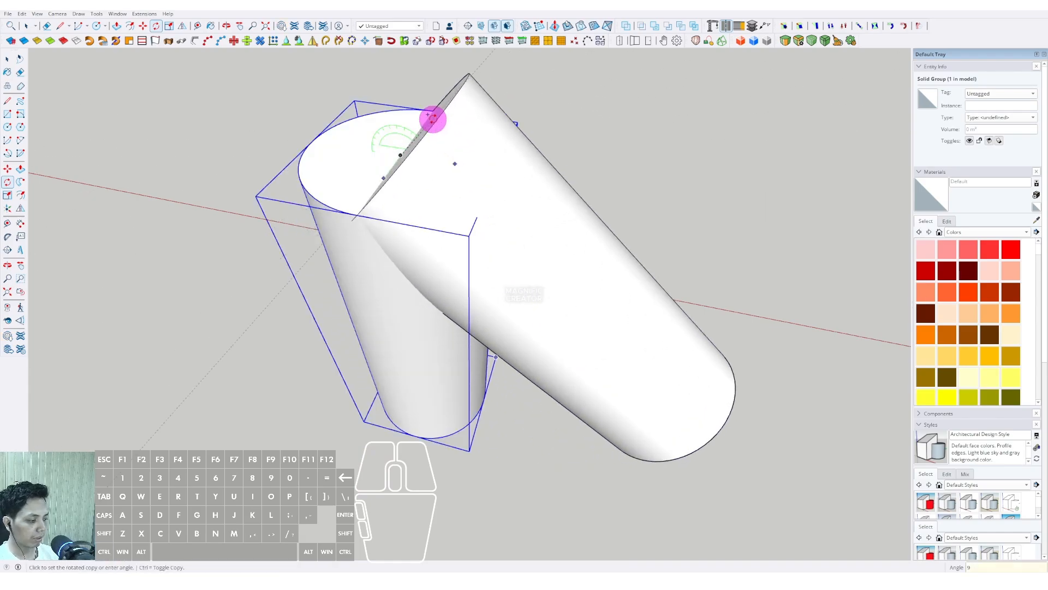
key("Return")
- Move the horizontal cylinder down along the blue axis to about mid-height of the upright cylinder
middle_click_drag(433, 112, 459, 197)
key("m")
left_click(484, 202)
key("shift")
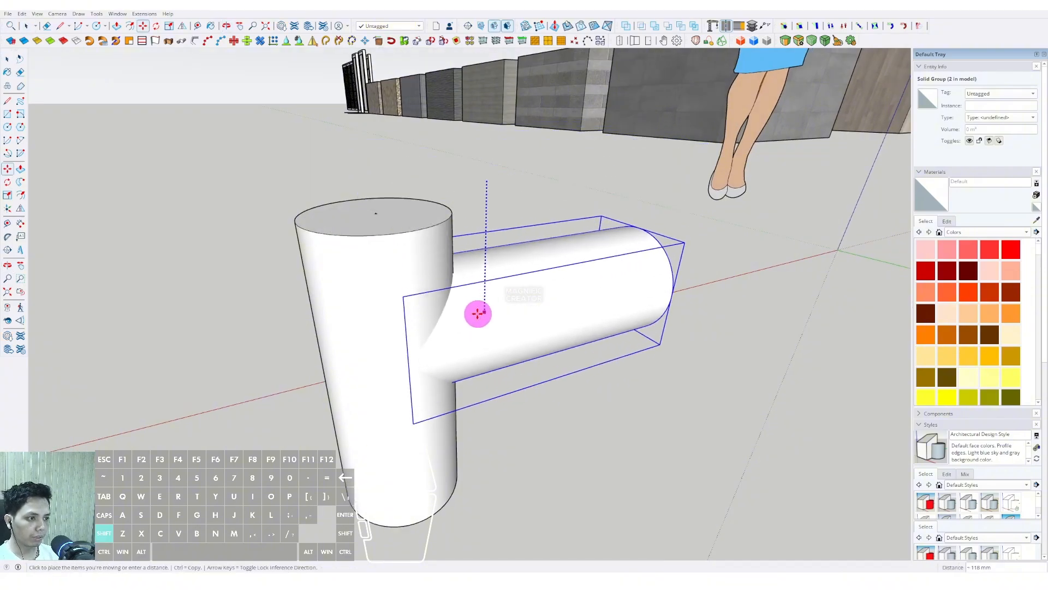
left_click(480, 358)
- Explode both cylinder groups into loose geometry
middle_click_drag(538, 351, 425, 290)
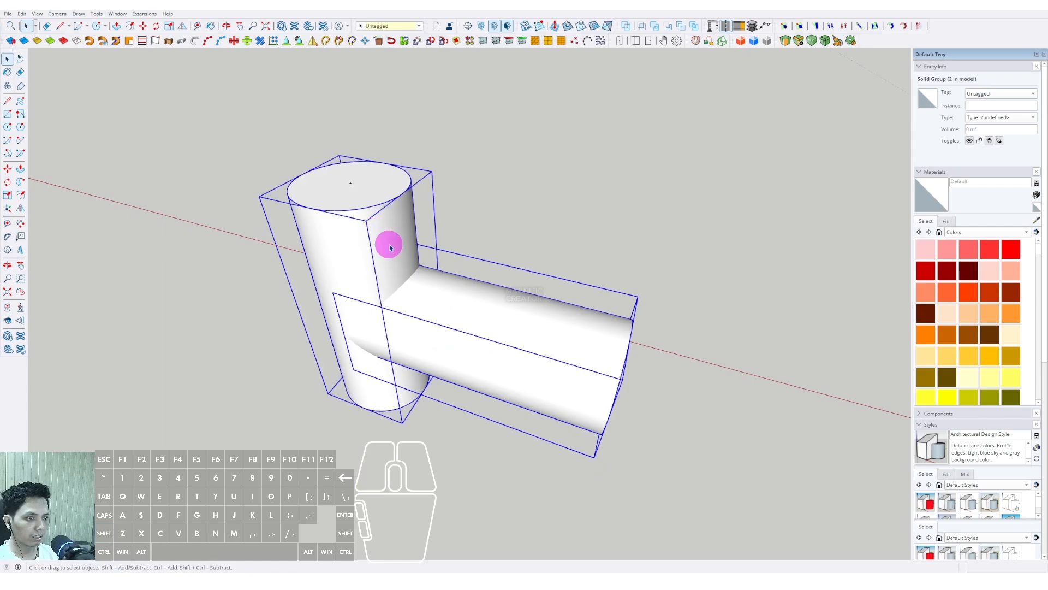
scroll(418, 289, "up", 2)
right_click(426, 283)
left_click(451, 329)
- Select all geometry of both cylinders and intersect their faces with the selection
scroll(452, 328, "down", 1)
middle_click_drag(453, 326, 457, 304)
scroll(468, 362, "down", 1)
left_click_drag(212, 176, 213, 177)
scroll(407, 279, "up", 3)
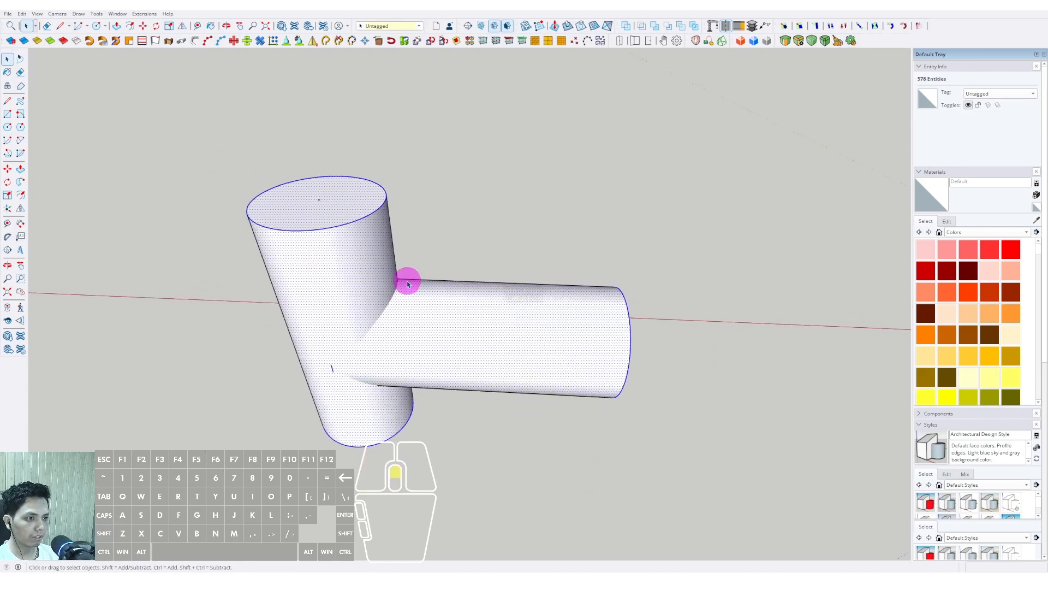
right_click(376, 273)
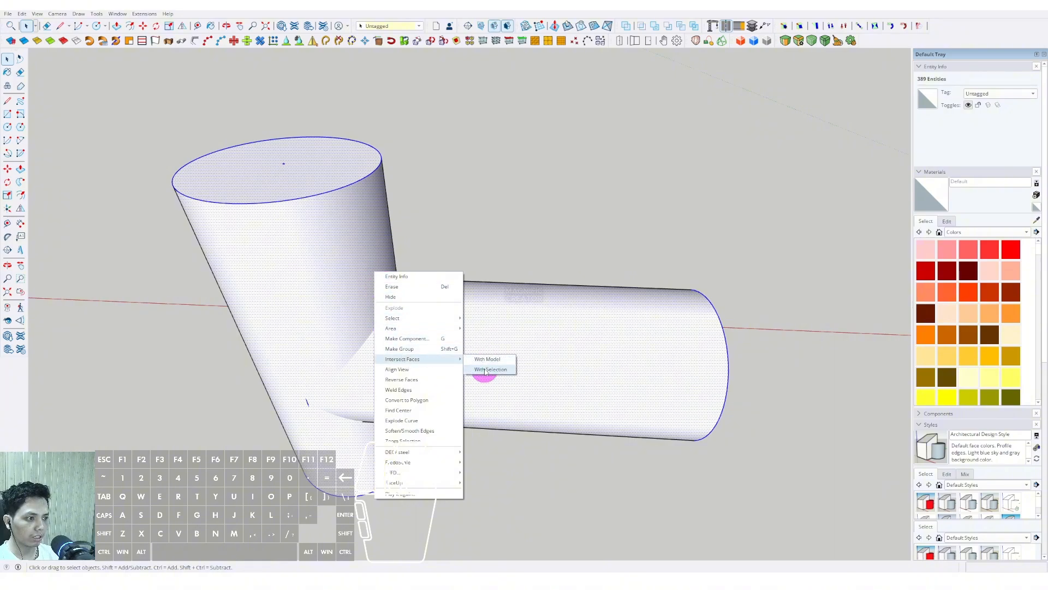
left_click(484, 370)
- Erase the branch's curved surface that projects inside the upright cylinder
middle_click_drag(468, 362, 740, 407)
scroll(394, 379, "up", 5)
left_click(465, 338)
mouse_move(469, 333)
middle_mouse_down()
mouse_move(264, 304)
mouse_move(478, 345)
mouse_move(457, 375)
mouse_move(452, 358)
middle_mouse_up()
right_click(421, 293)
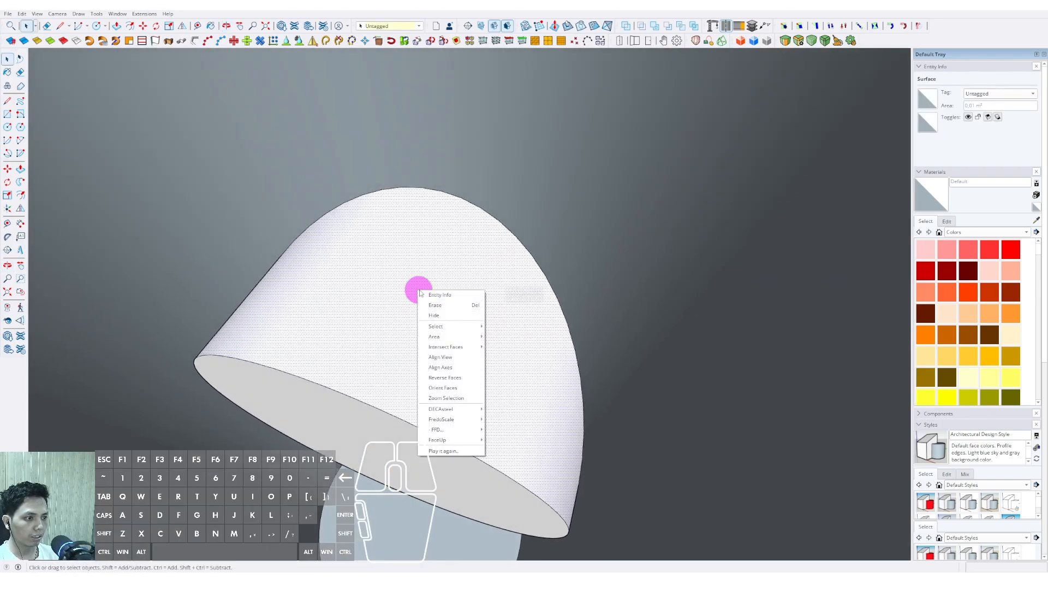
left_click(437, 305)
- Remove the branch's end face and the remaining curved surface inside the upright cylinder
left_click(363, 425)
right_click(362, 426)
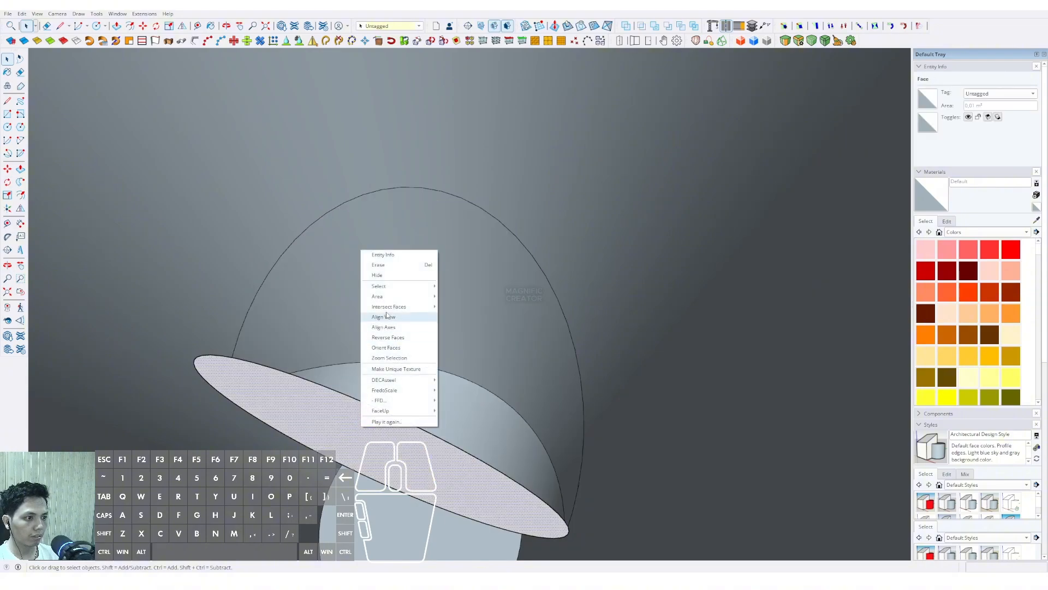
left_click(384, 276)
right_click(410, 399)
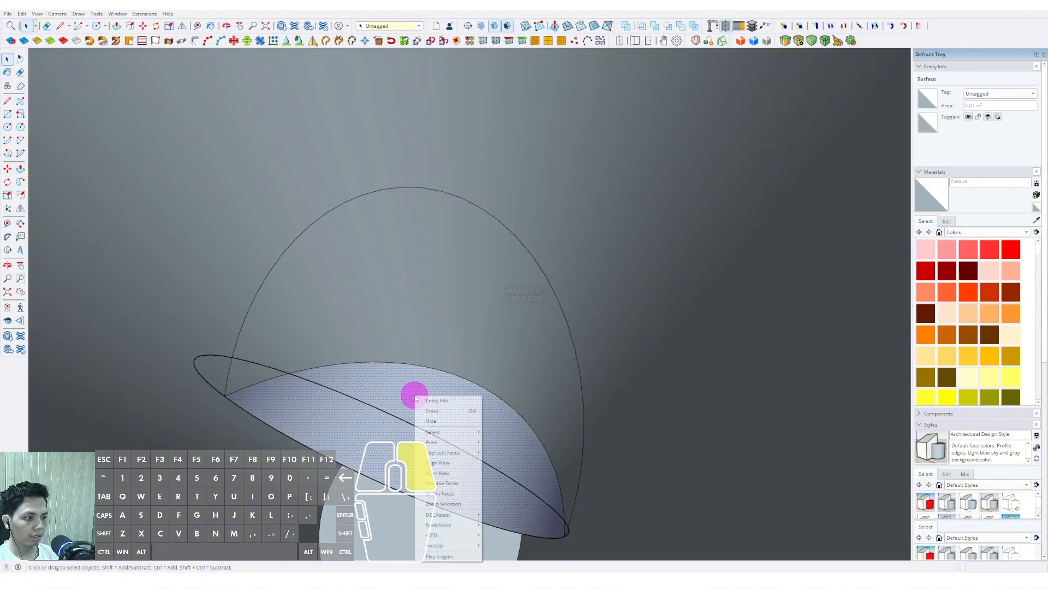
left_click(417, 422)
- Erase the leftover end circle inside the upright cylinder and the wall surface closing off the branch opening
left_click(393, 421)
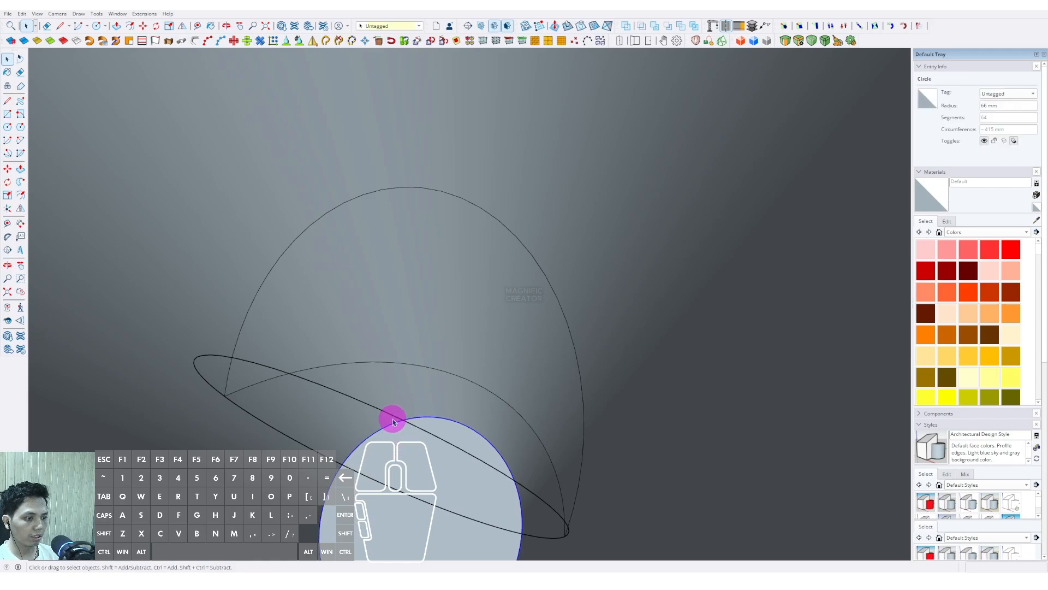
right_click(373, 482)
mouse_move(392, 330)
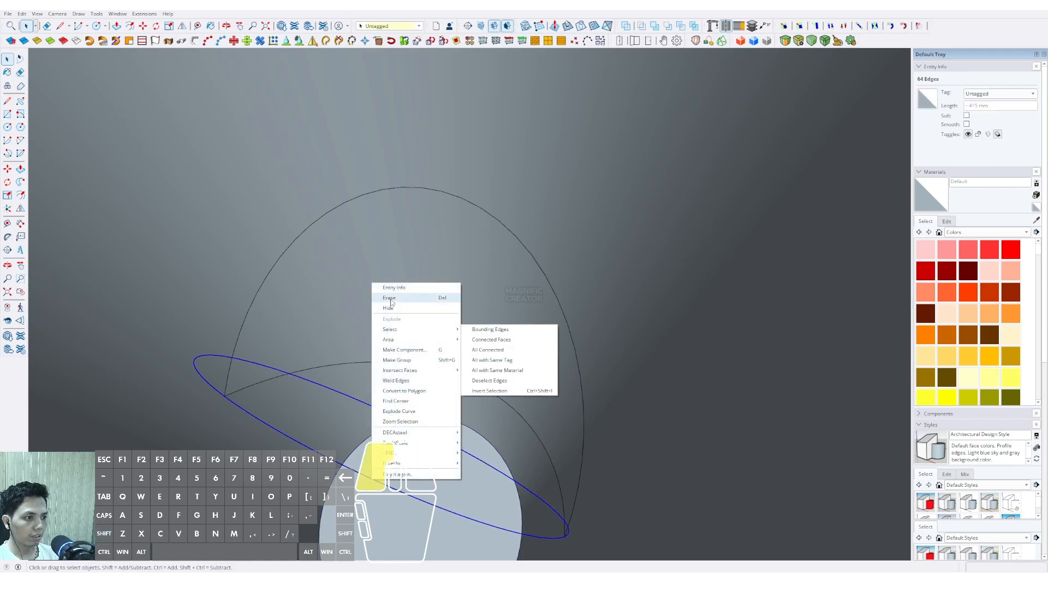
left_click(390, 302)
right_click(437, 297)
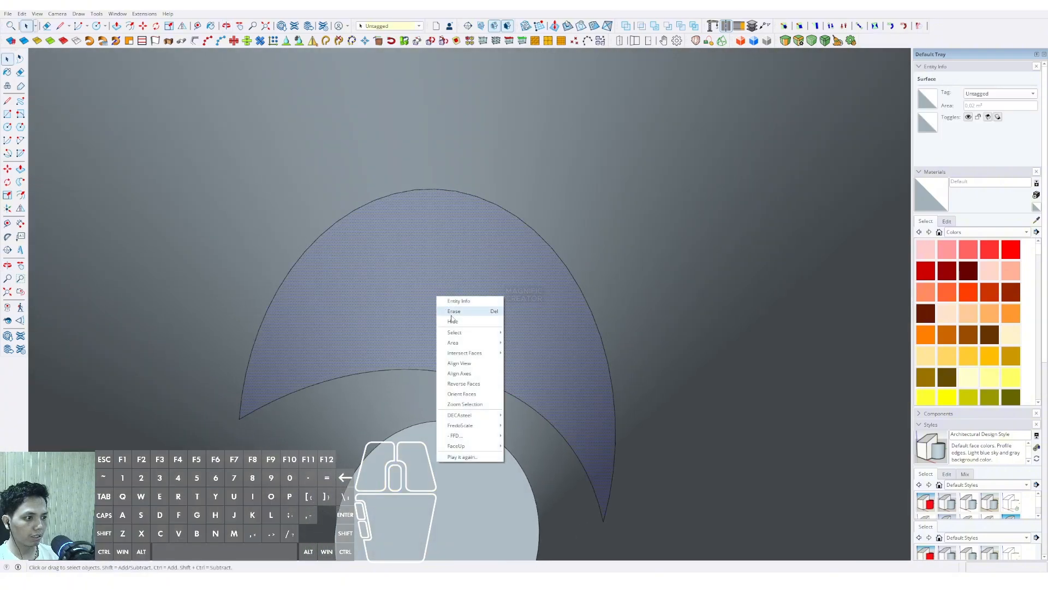
left_click(451, 312)
mouse_move(475, 320)
middle_mouse_down()
mouse_move(375, 342)
mouse_move(265, 112)
mouse_move(411, 188)
mouse_move(330, 335)
mouse_move(449, 358)
mouse_move(500, 290)
mouse_move(555, 264)
mouse_move(440, 276)
mouse_move(540, 267)
middle_mouse_up()
left_click(556, 257)
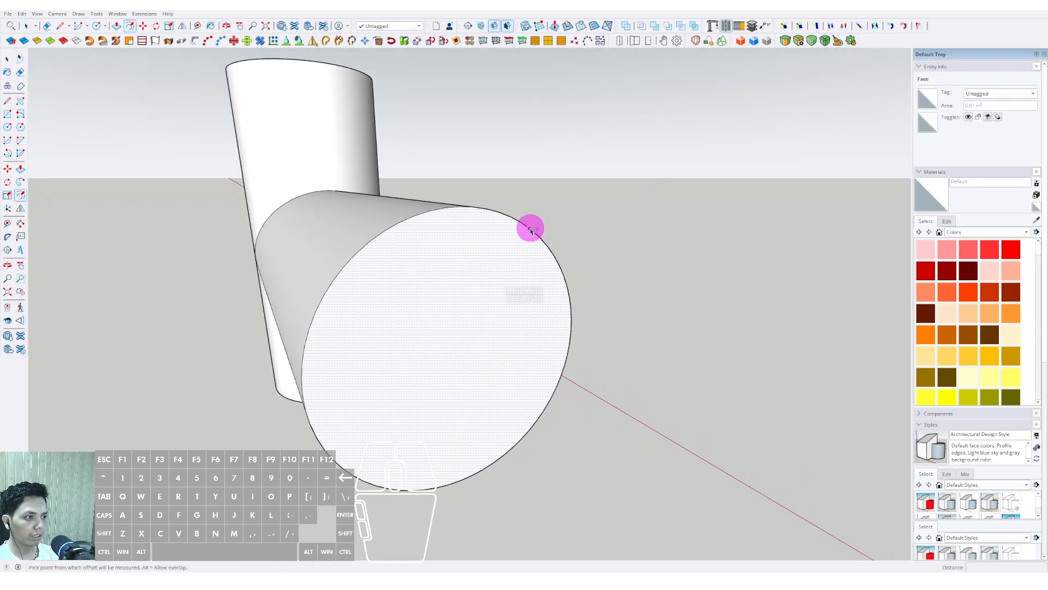
key("ctrl+z")
key("space")
- Shorten the branch and the upper end of the upright cylinder by pushing their end faces inward
middle_click_drag(480, 257, 333, 309)
scroll(538, 347, "up", 2)
key("p")
middle_click_drag(468, 271, 444, 149)
key("space")
left_click(468, 168)
scroll(514, 395, "down", 10)
scroll(500, 316, "up", 12)
middle_click_drag(444, 149, 467, 297, "shift")
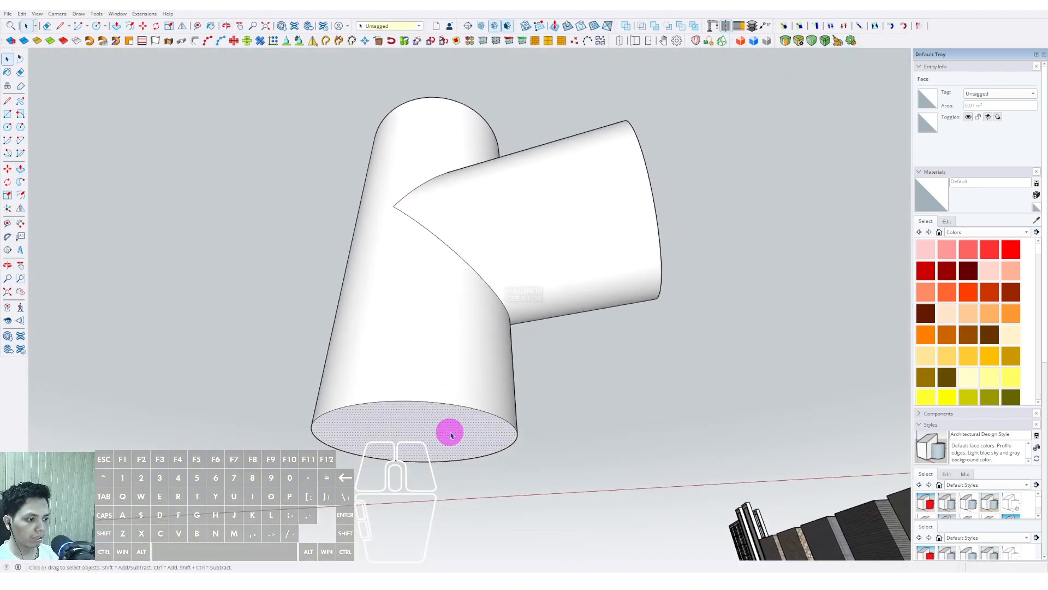
- Push the upright cylinder's bottom face upward to shorten its lower end
left_click(452, 427)
key("p")
left_click(452, 423)
left_click(460, 380)
key("space")
- Offset the edge of the branch's end face outward by 6 mm
middle_click_drag(460, 380, 433, 337)
scroll(555, 321, "up", 5)
left_click(555, 321)
scroll(557, 319, "up", 3)
key("f")
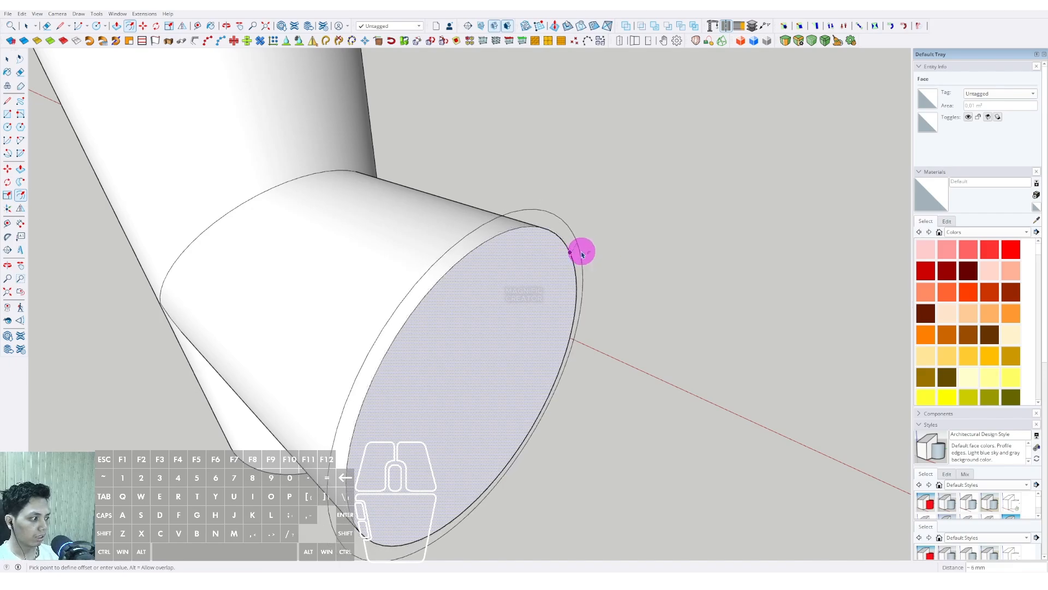
key("Return")
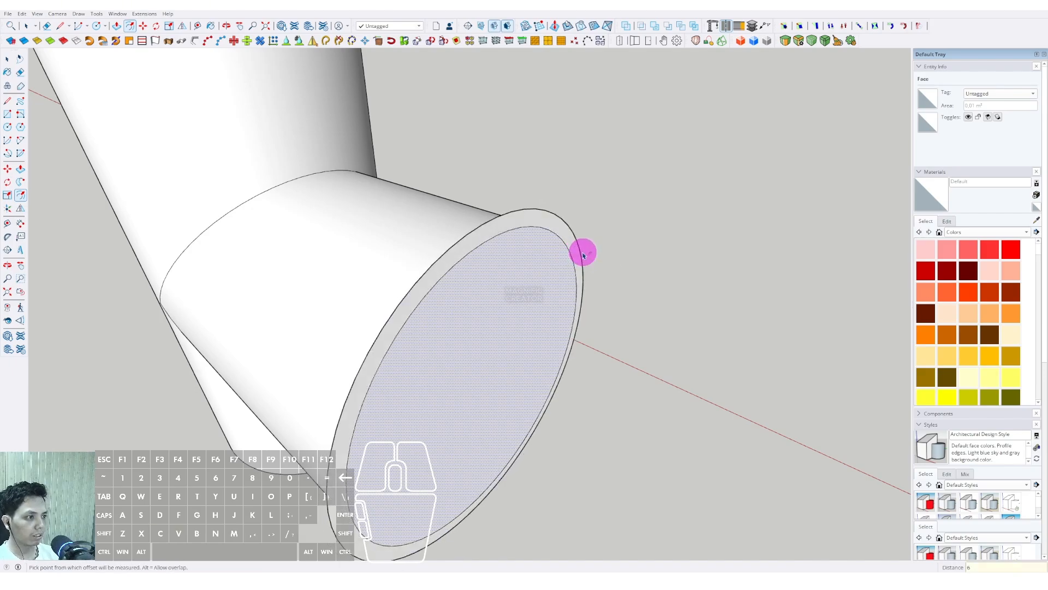
key("space")
- Push/Pull the ring at the branch end back along the pipe to form a collar
scroll(505, 292, "down", 3)
middle_click_drag(424, 327, 767, 262)
scroll(565, 269, "up", 4)
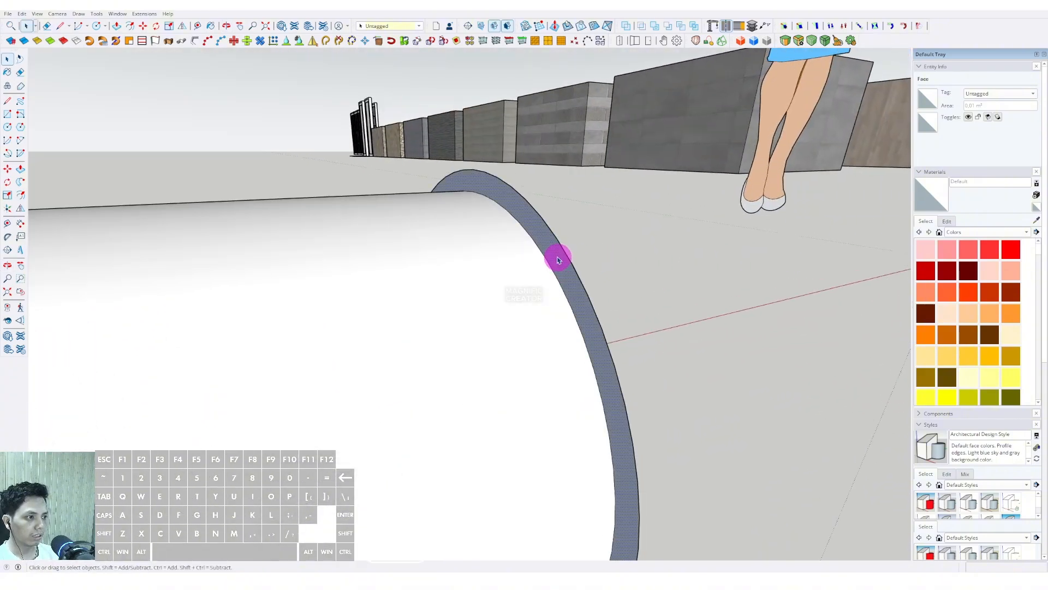
key("p")
left_click(551, 246)
scroll(415, 271, "down", 2)
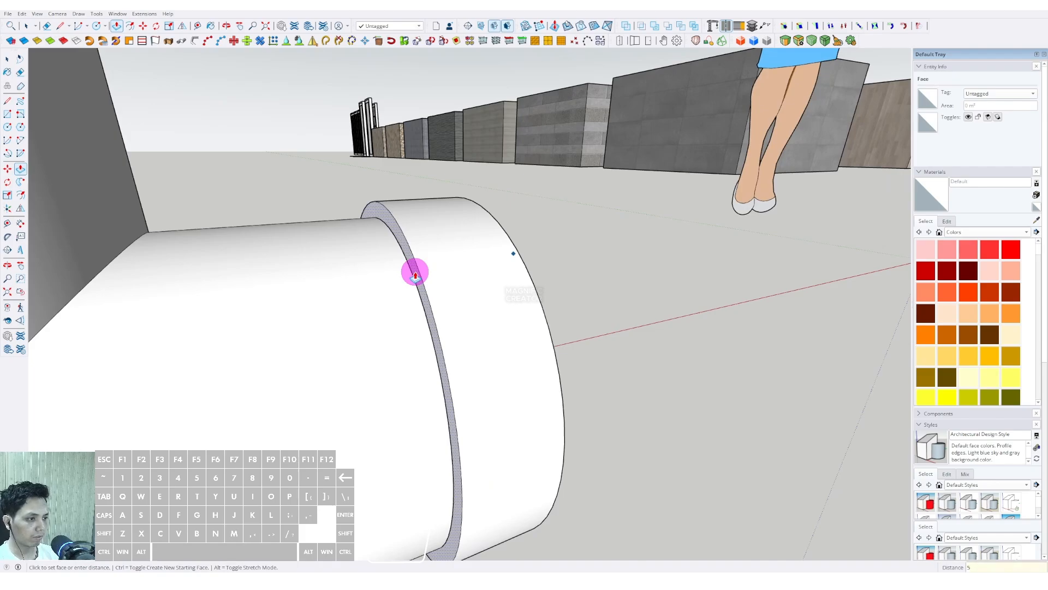
left_click(415, 271)
- Offset the edge of the upright cylinder's top face outward by 6 mm
scroll(492, 318, "down", 3)
middle_click_drag(492, 318, 396, 175)
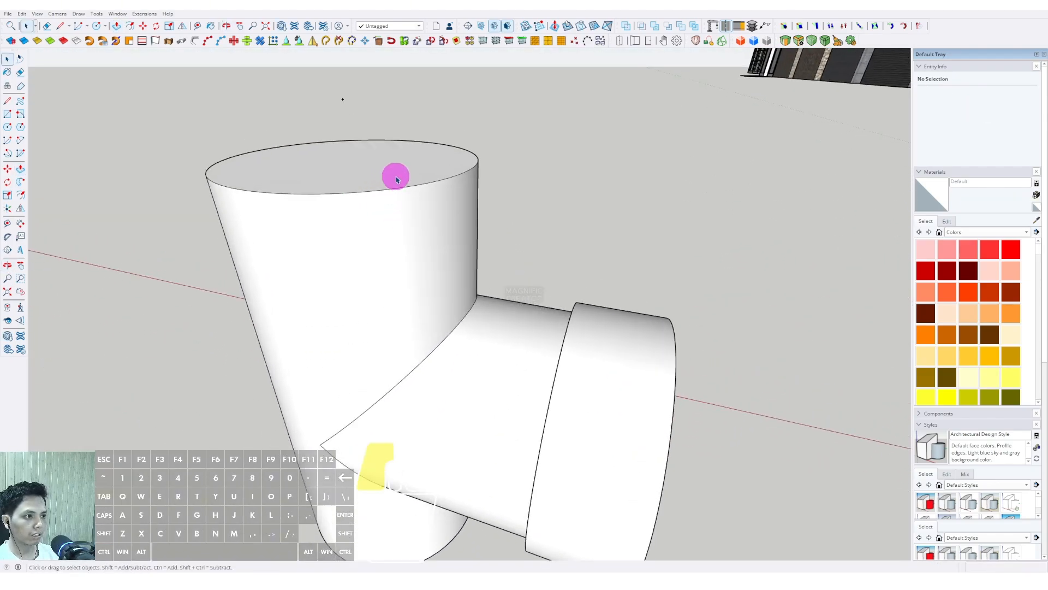
scroll(456, 187, "up", 2)
left_click(456, 187)
type("f")
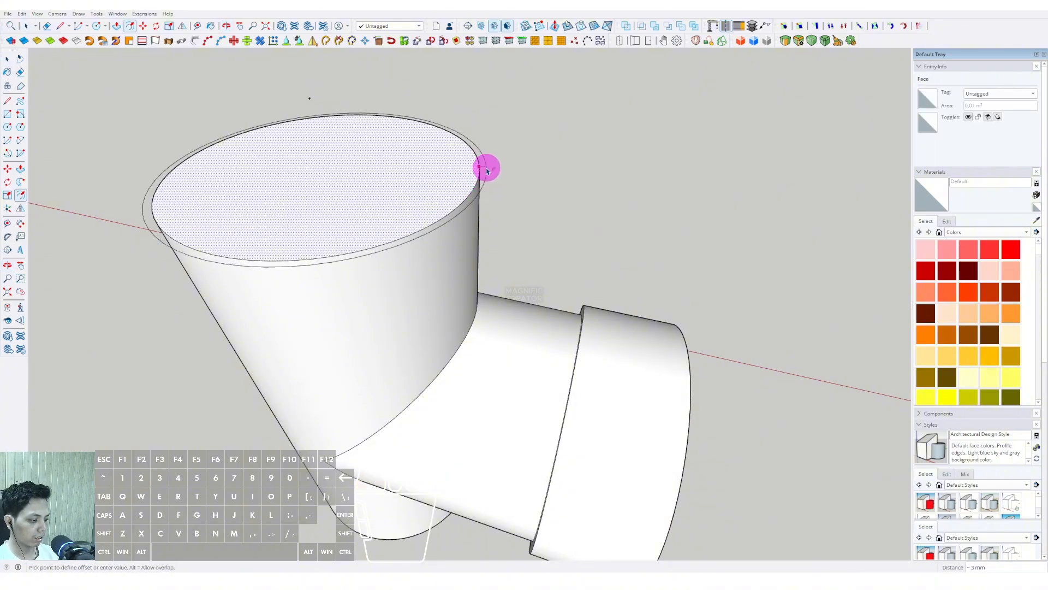
type("6")
key("Return")
- Push/Pull the top ring 50 mm down along the pipe to form a collar
key("p")
left_click(488, 168)
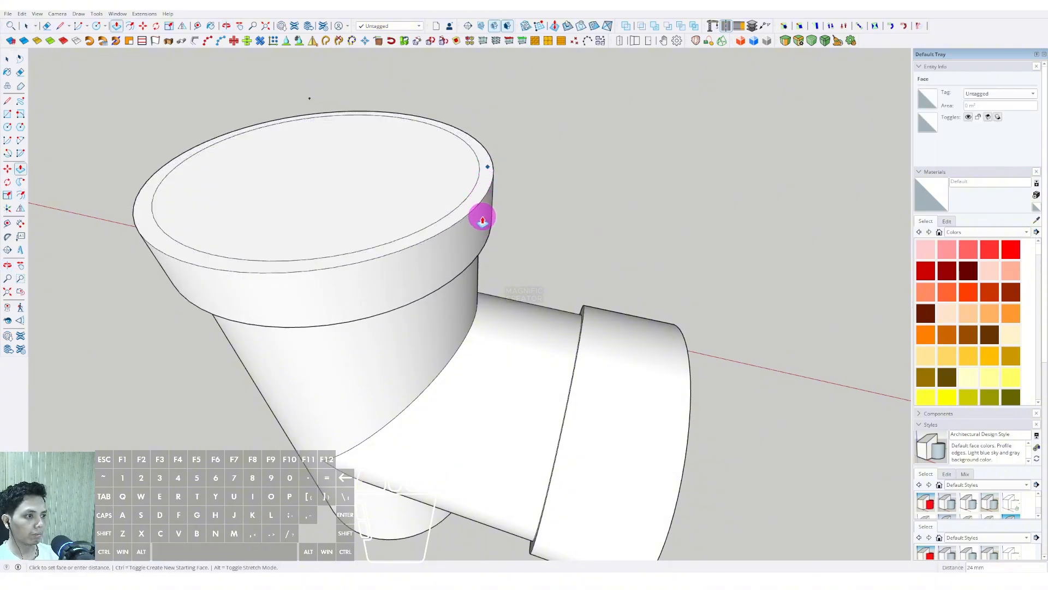
type("50")
key("Return")
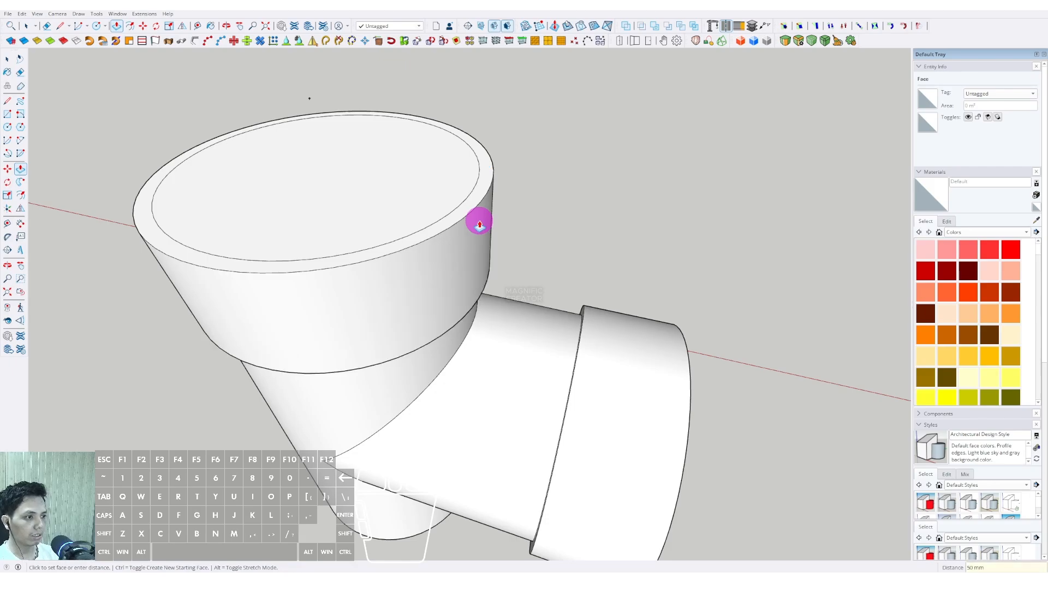
key("space")
- Offset the edge of the upright cylinder's bottom face outward to create a narrow ring
scroll(509, 262, "down", 5)
middle_click_drag(506, 364, 446, 213)
scroll(523, 304, "up", 1)
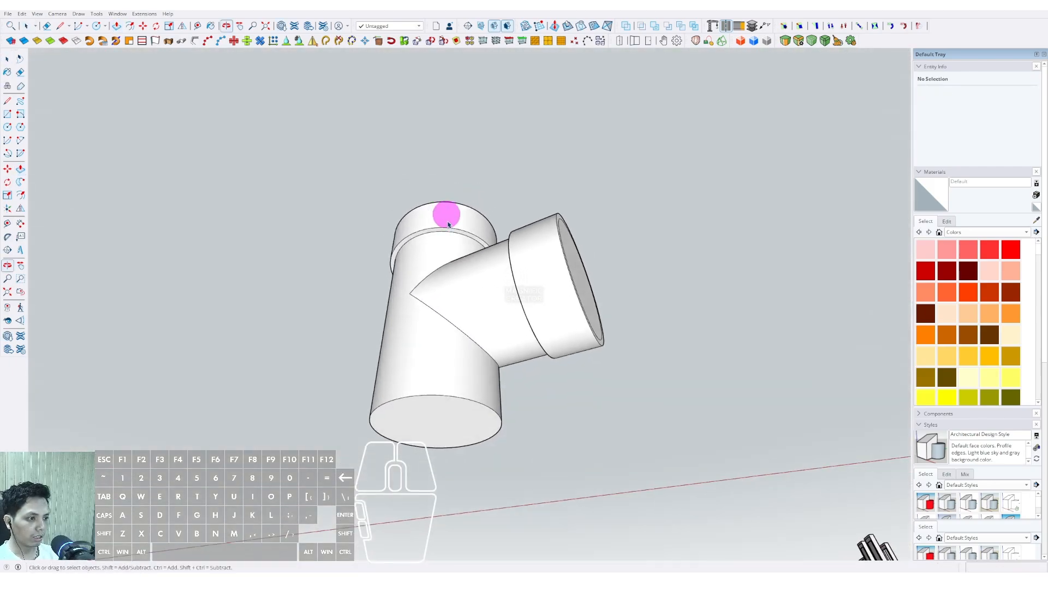
scroll(468, 419, "up", 4)
key("f")
left_click(463, 387)
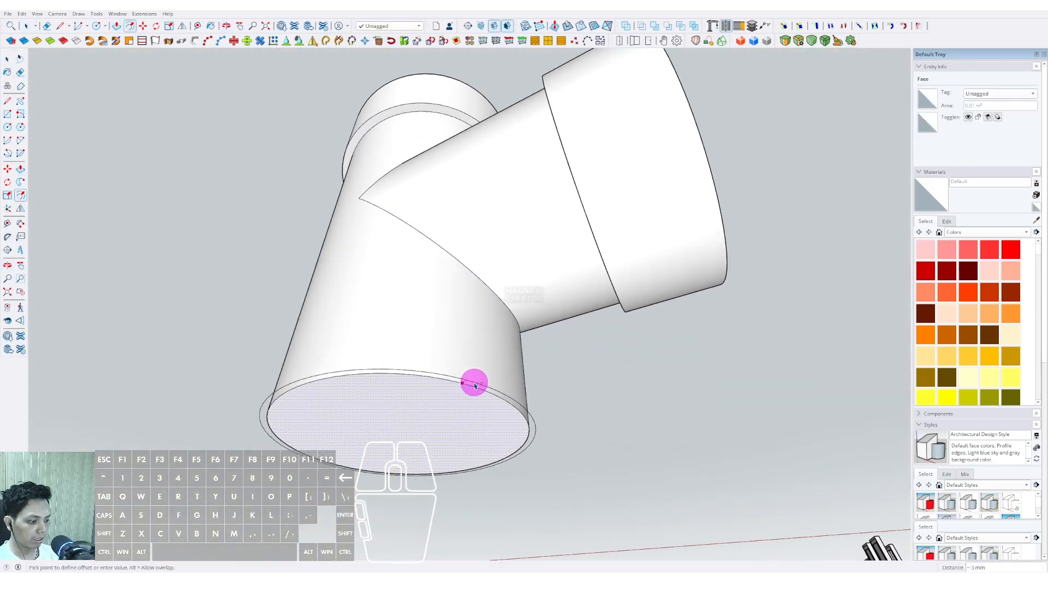
key("Return")
key("space")
- Try to extrude the bottom ring 50 mm upward along the pipe as a collar
scroll(474, 382, "up", 2)
left_click(479, 386)
key("p")
left_click(481, 380)
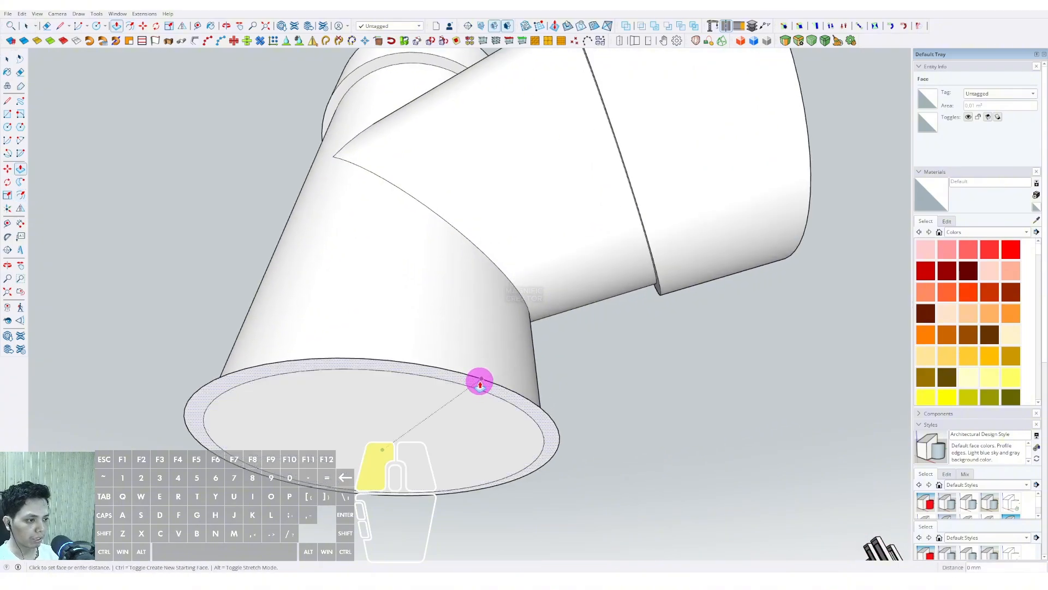
type("50")
key("Return")
key("space")
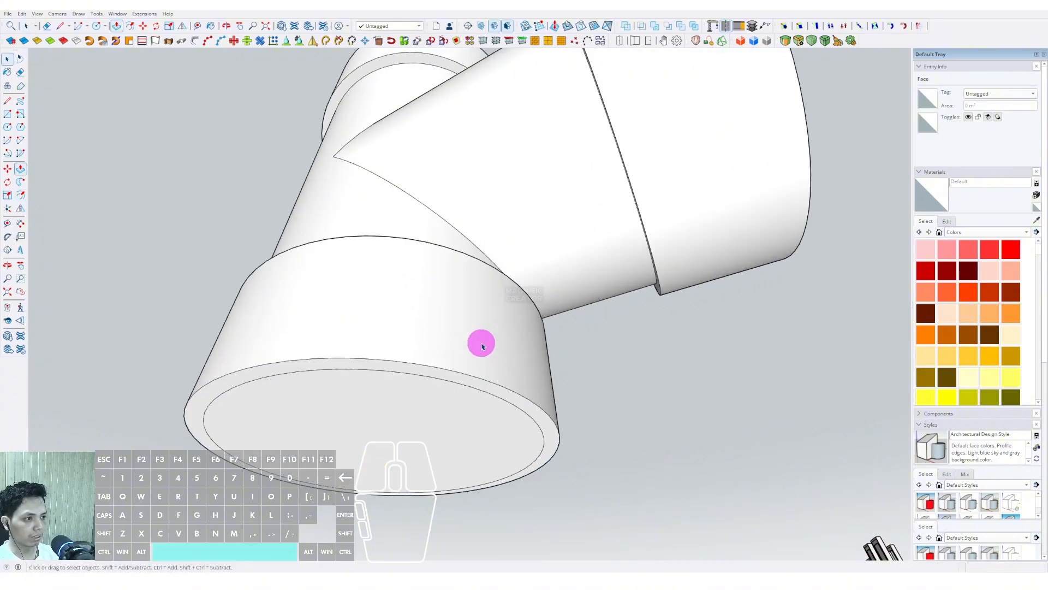
- Undo the bottom collar extrusion and the narrow ring offset at the base of the upright cylinder
middle_click_drag(481, 345, 528, 560)
scroll(480, 377, "down", 3)
middle_click_drag(480, 380, 543, 304)
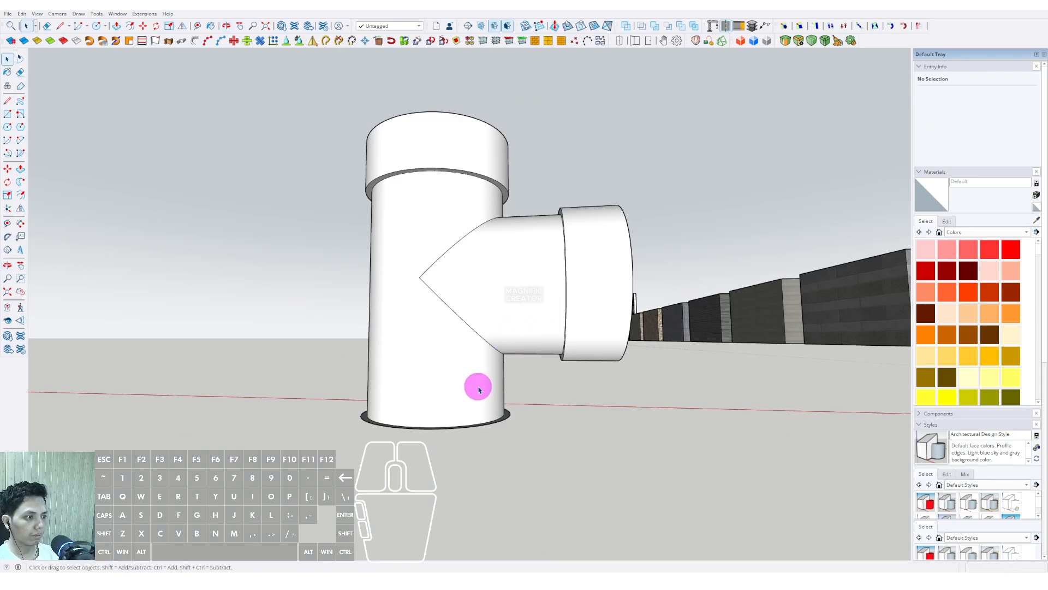
middle_click_drag(480, 386, 501, 397)
left_click(502, 399, "shift")
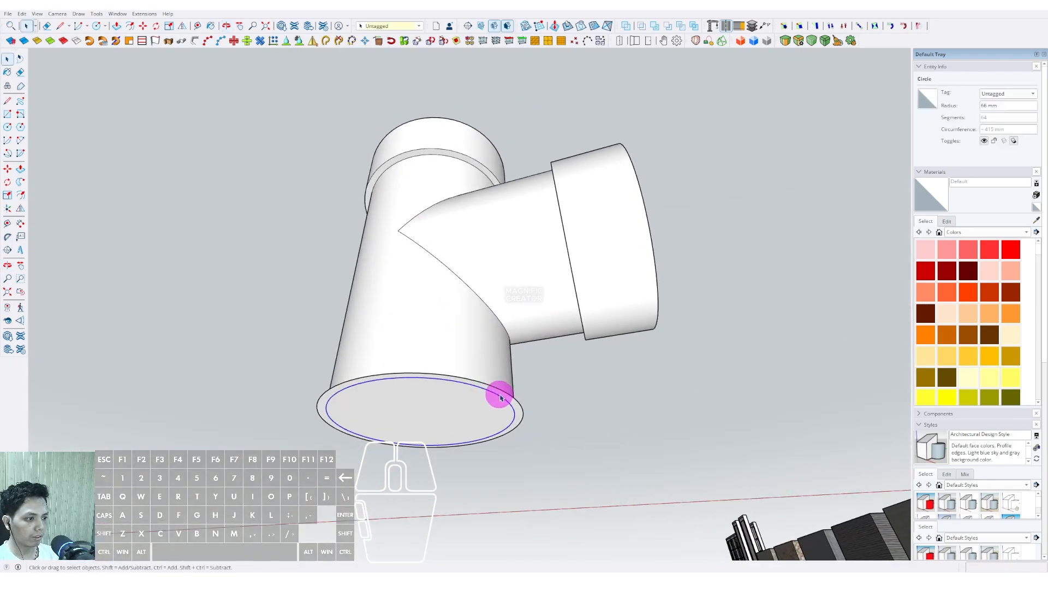
scroll(504, 397, "up", 2)
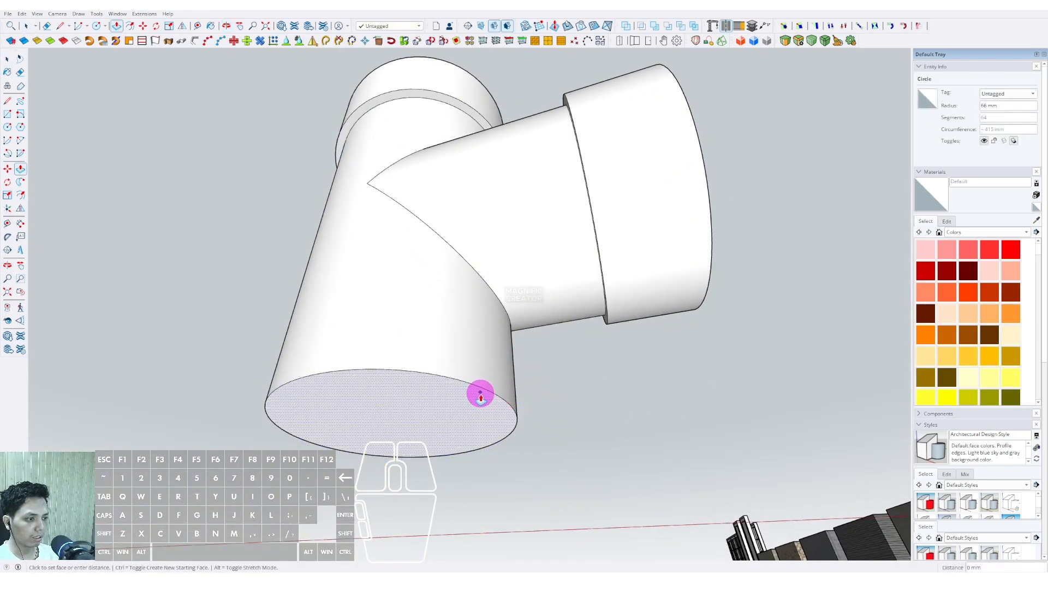
- Offset the edge of the upright cylinder's bottom face outward by 6 mm
left_click(481, 396)
key("f")
scroll(471, 468, "up", 2)
left_click(483, 453)
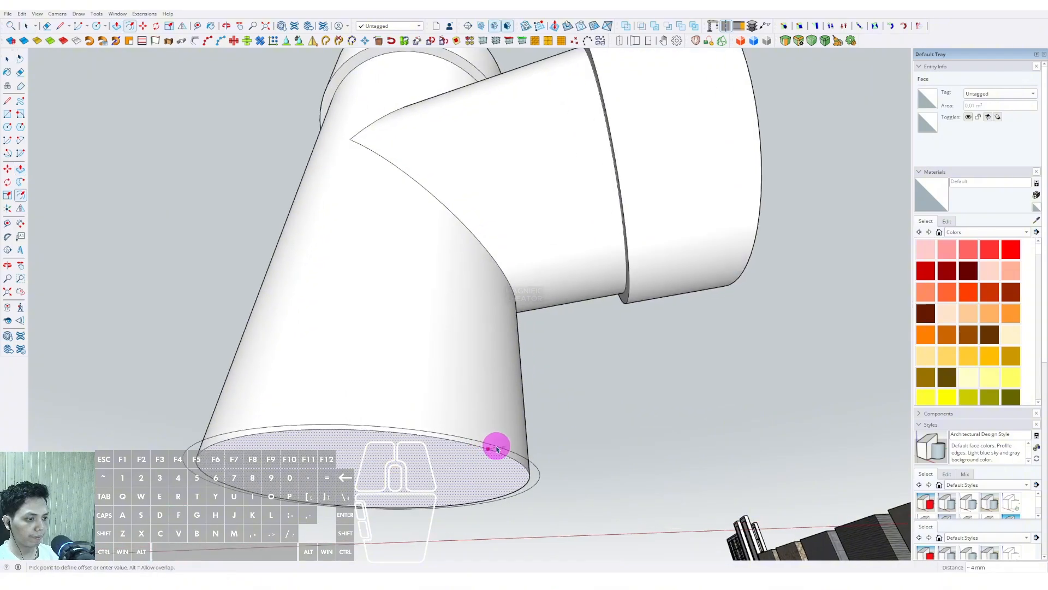
type("6")
key("Return")
- Push/Pull the bottom ring upward along the upright pipe to form a collar
key("p")
left_click(489, 440)
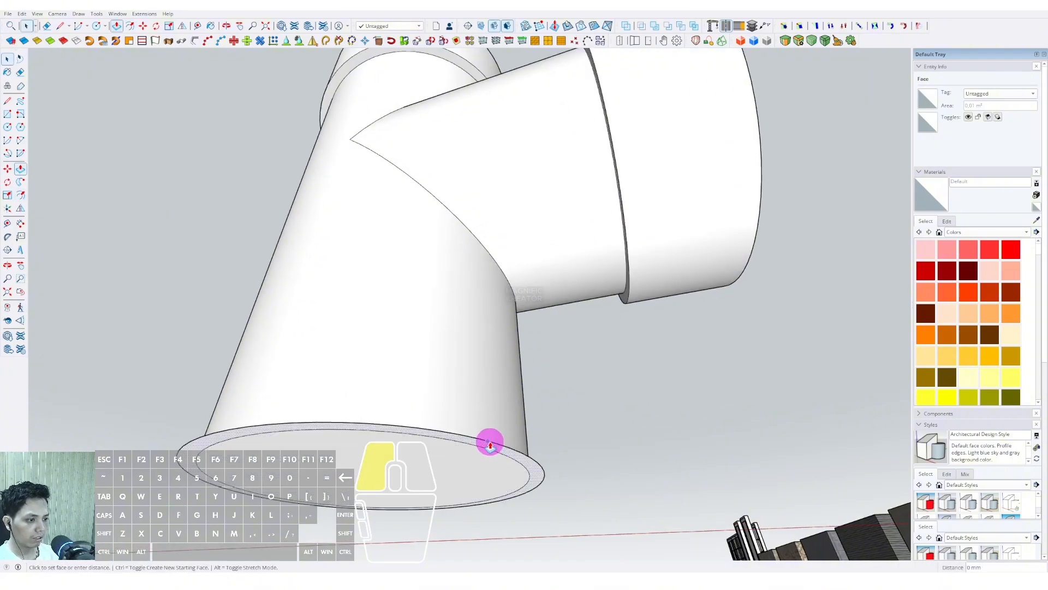
key("space")
- Copy the inner circular face of the top opening straight up, clear of the fitting
middle_click_drag(482, 402, 431, 249)
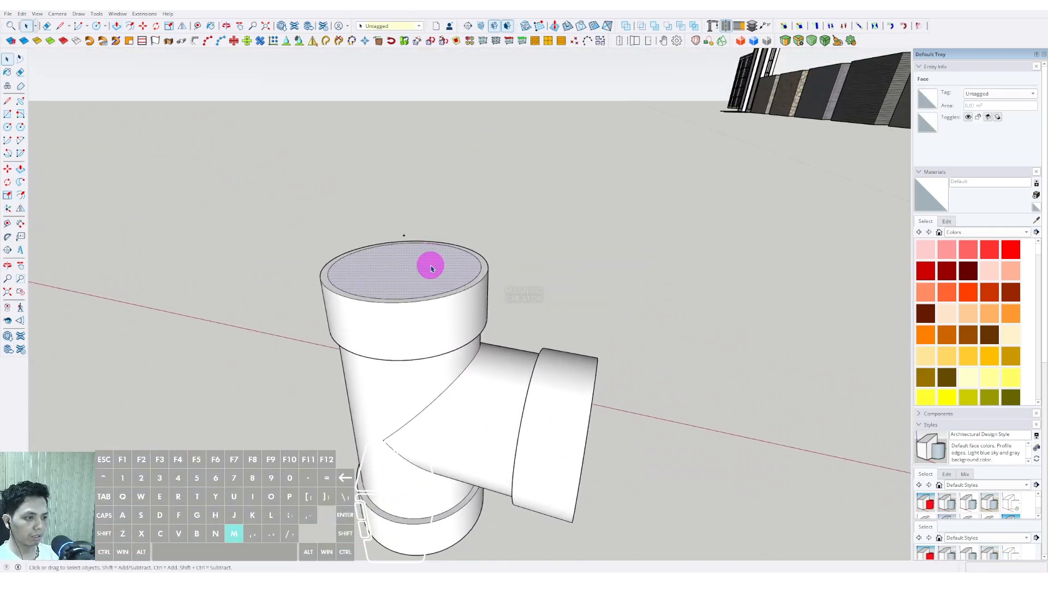
key("ctrl")
left_click(439, 262)
left_click(444, 182, "shift")
key("space")
- Copy the side branch's inner end face outward along its axis and the bottom inner face straight down
middle_click_drag(520, 372, 395, 249)
left_click(505, 350)
scroll(505, 352, "up", 1)
key("ctrl")
left_click(506, 329)
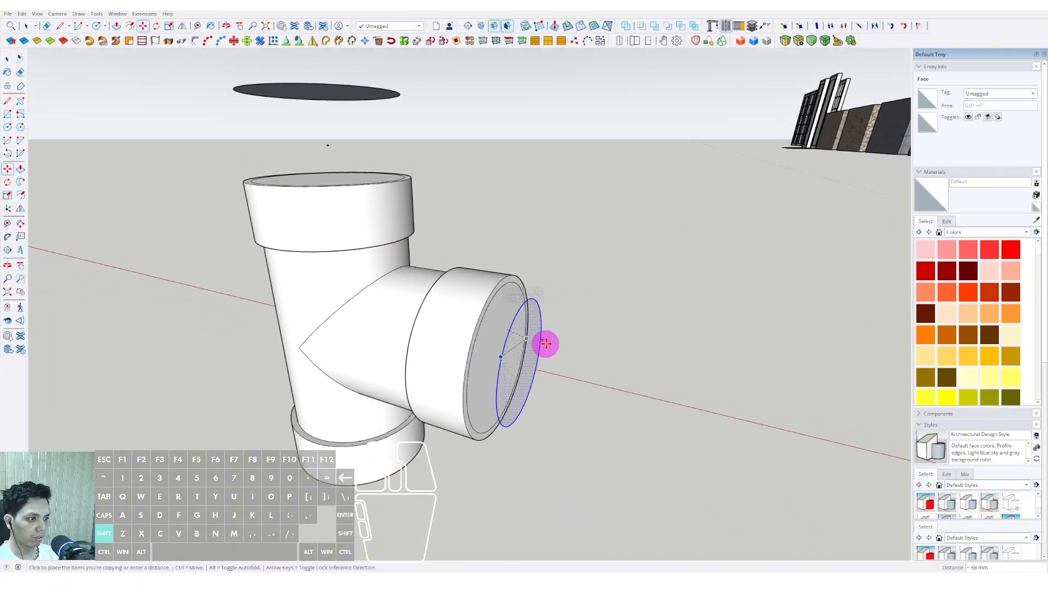
left_click(586, 349, "shift")
key("space")
middle_click_drag(383, 413, 380, 391)
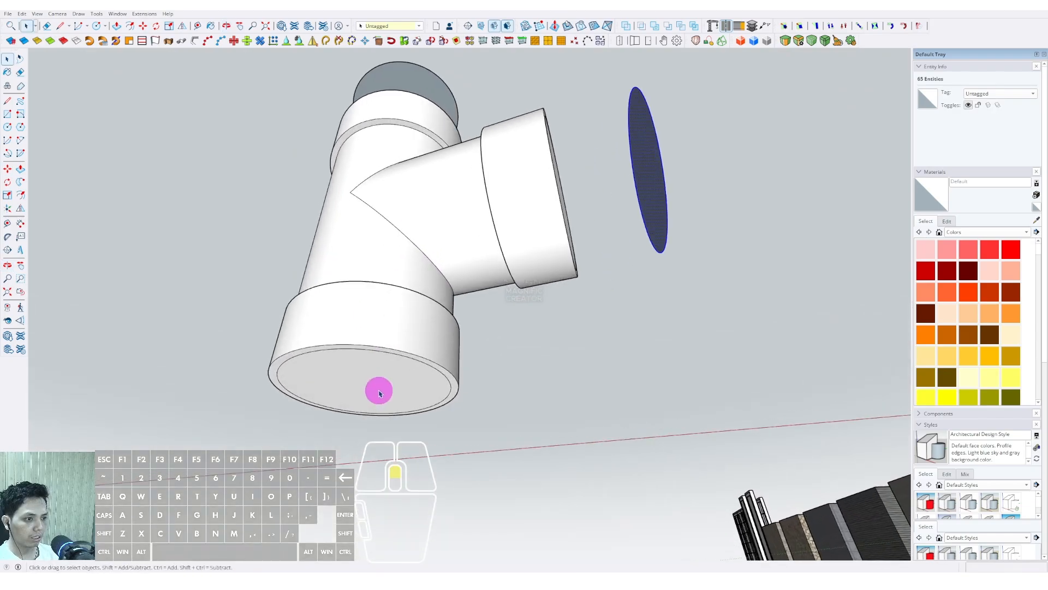
left_click(383, 370)
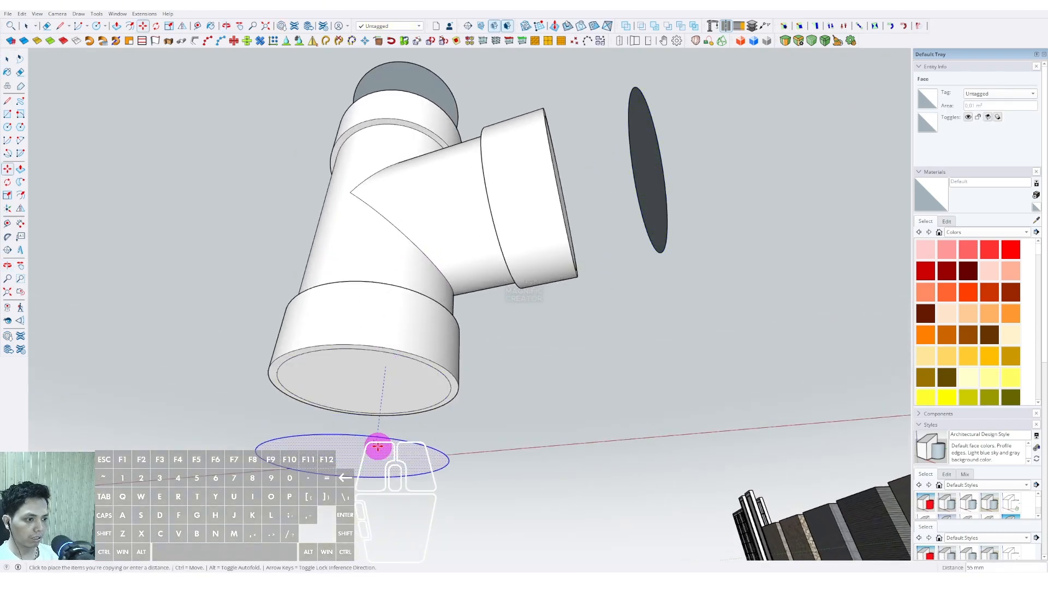
- Erase the original inner end faces to open the fitting's hollow ends
middle_click_drag(396, 381, 521, 527)
left_click(457, 262)
key("shift+e")
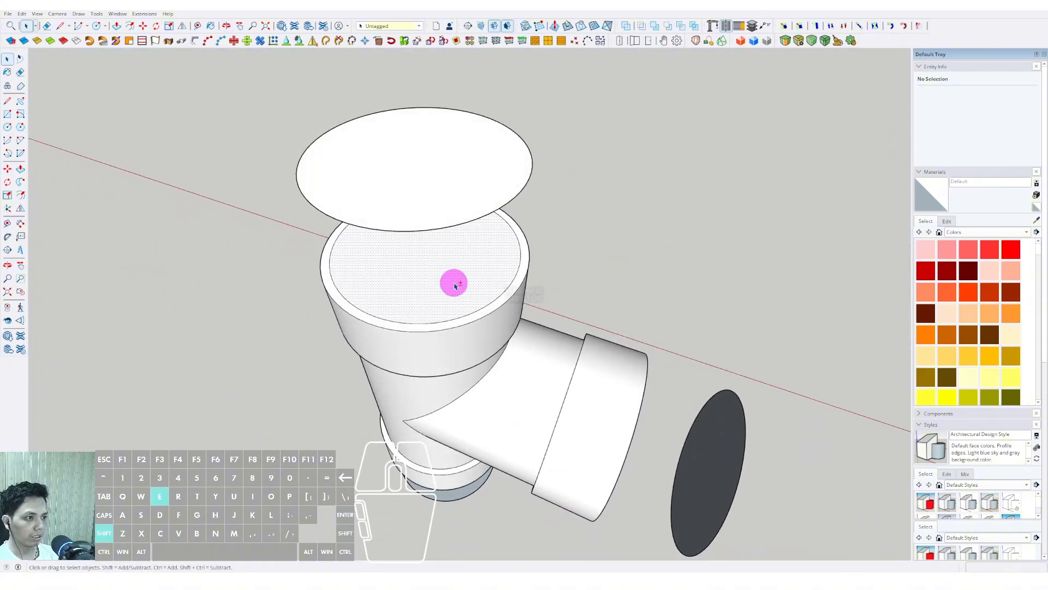
middle_click_drag(455, 283, 589, 254)
- Offset the side disc's edge inward by about 3 mm and erase its inner face to leave a thin ring
left_click(590, 255)
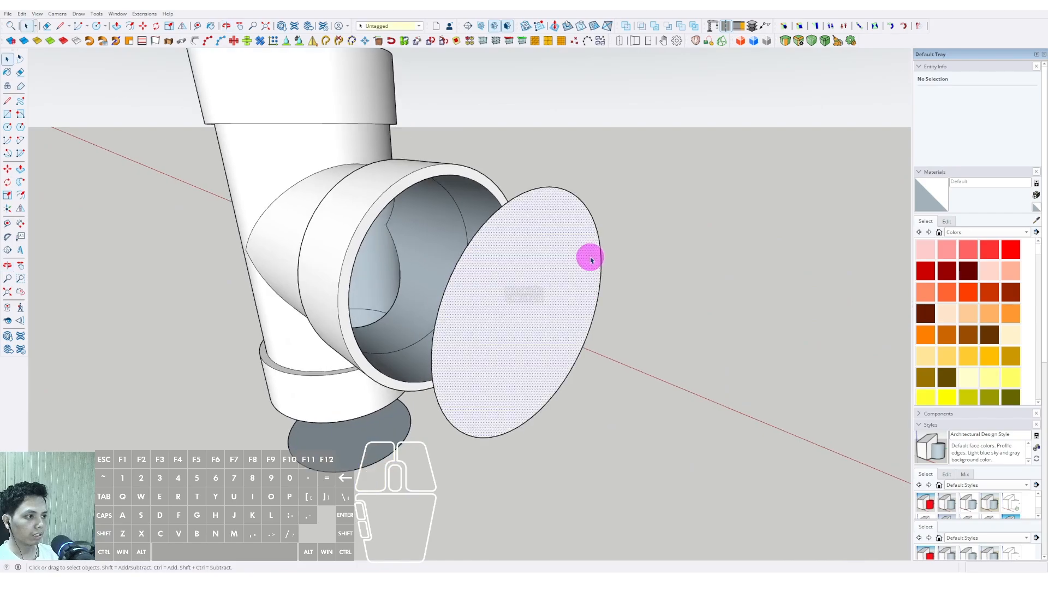
scroll(589, 224, "up", 3)
key("f")
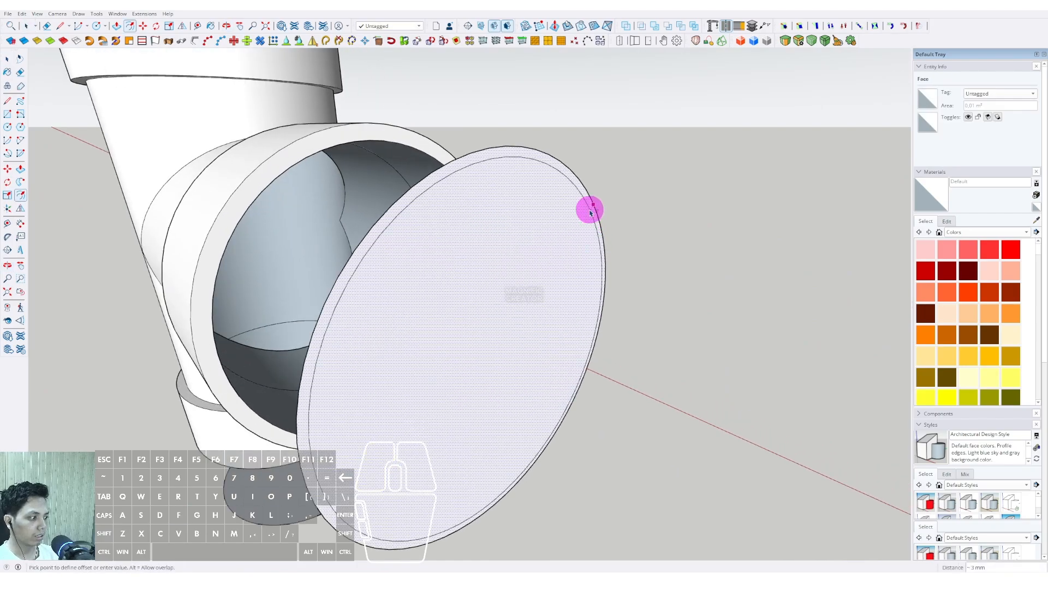
left_click(590, 211)
key("space")
left_click(507, 264)
key("e")
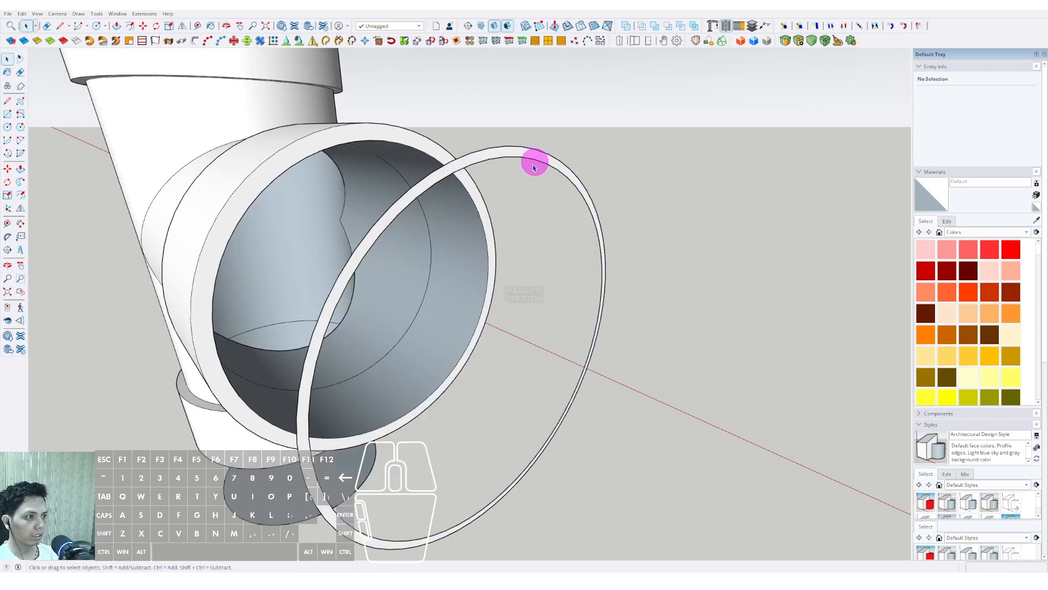
- Select all connected geometry of the tee fitting and make it a group
scroll(533, 168, "down", 5)
middle_click_drag(534, 167, 456, 368)
left_click(446, 284)
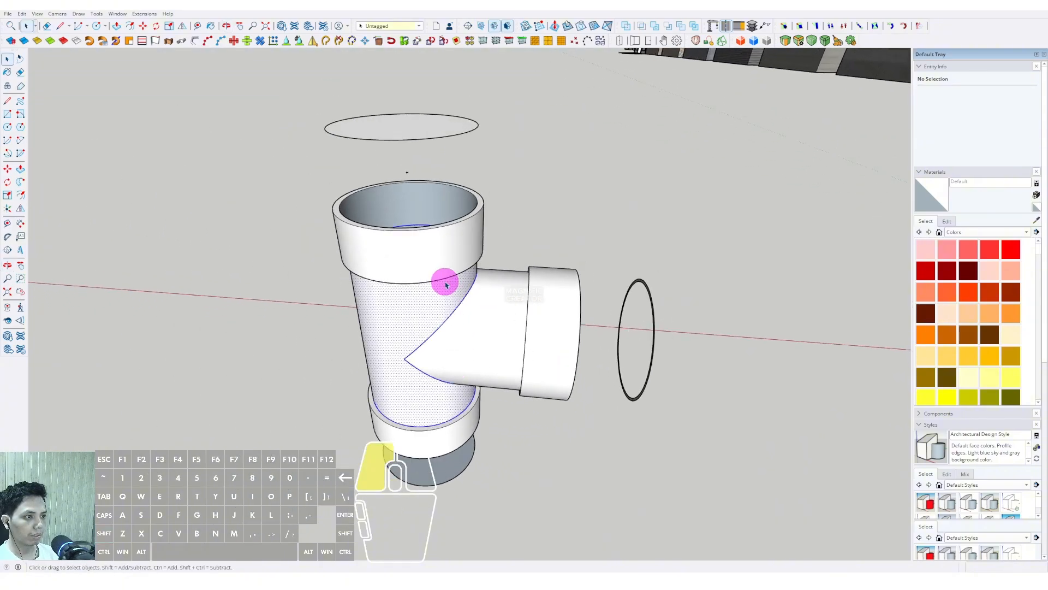
triple_click(446, 284)
right_click(446, 284)
left_click(468, 358)
- Paint the tee fitting group with the teal material Color H07
middle_click_drag(461, 305, 437, 241)
scroll(1004, 284, "down", 2)
scroll(985, 333, "down", 6)
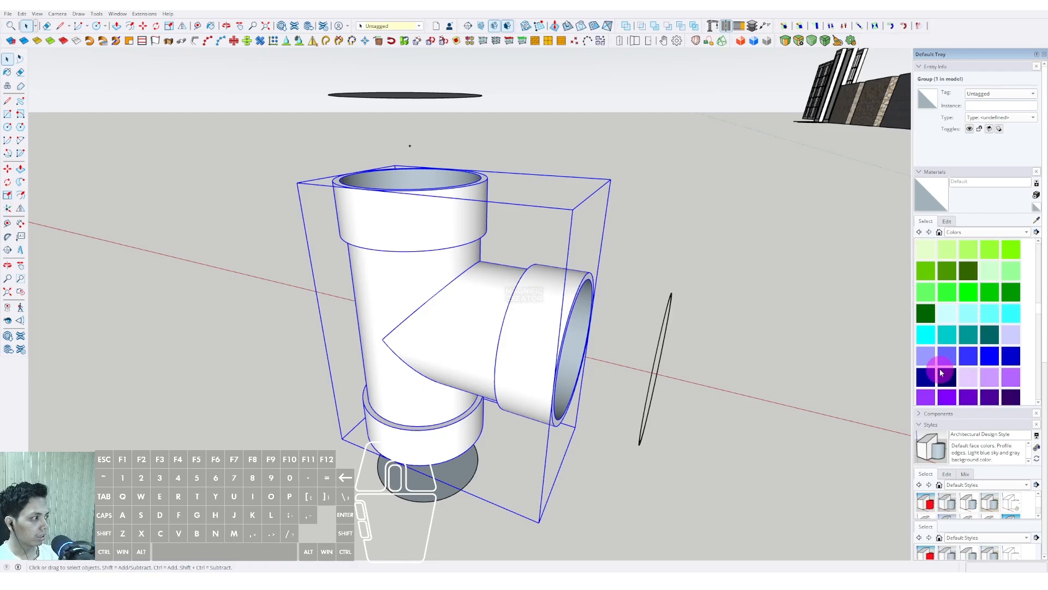
left_click(968, 335)
left_click(438, 276)
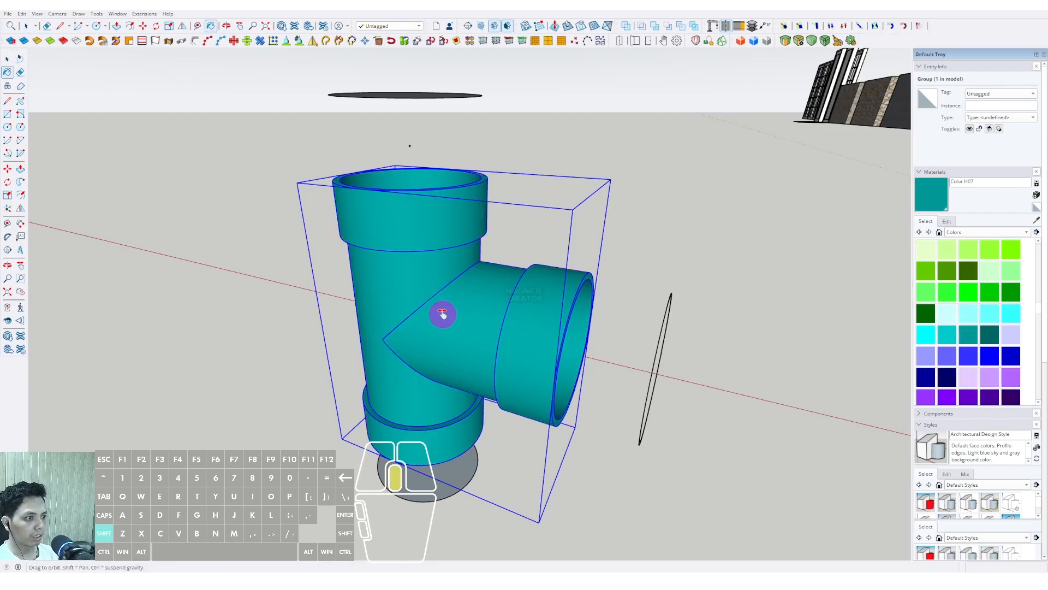
- Soften the fitting's teal material by setting saturation to 25 and lightness to about 55
middle_click_drag(445, 311, 663, 320)
left_click(946, 222)
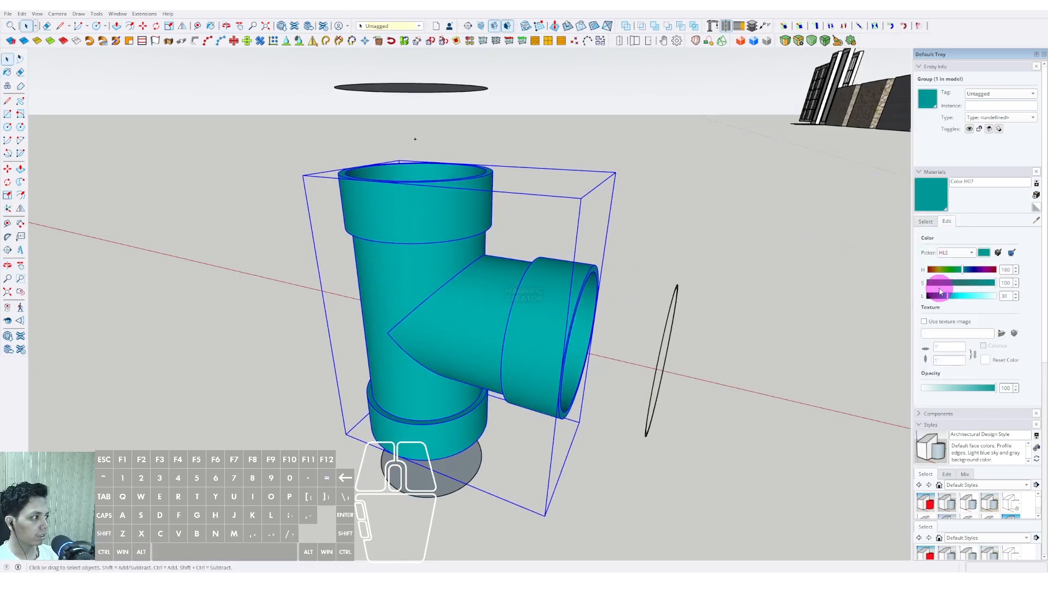
left_click_drag(933, 283, 977, 297)
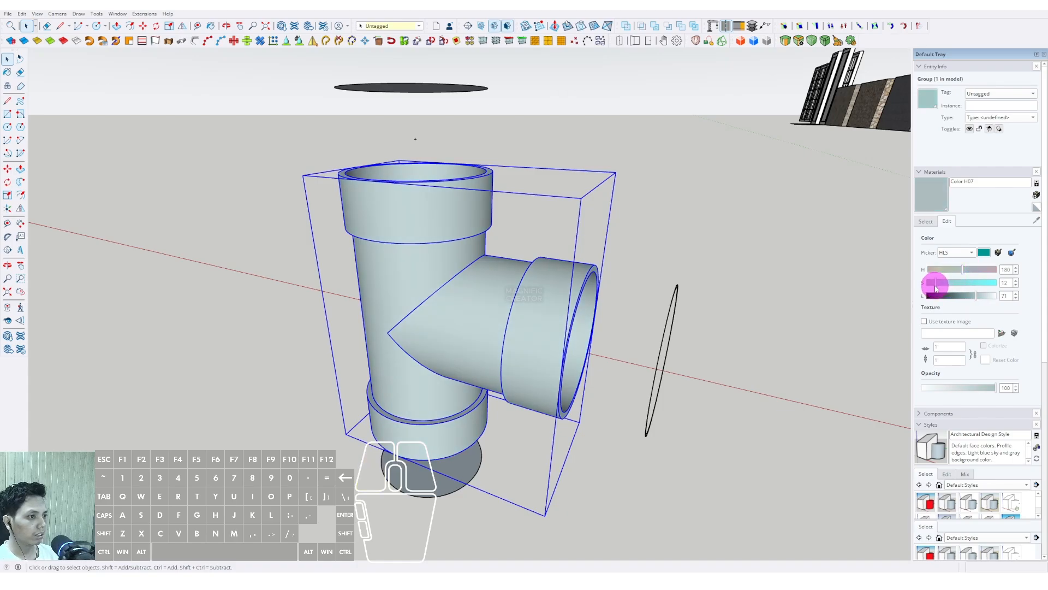
mouse_move(956, 297)
left_mouse_down()
mouse_move(970, 295)
mouse_move(955, 287)
mouse_move(965, 294)
left_mouse_up()
- Push/Pull the thin side ring toward the fitting so the pipe seats inside the branch collar
middle_click_drag(470, 317, 412, 304)
scroll(575, 319, "up", 6)
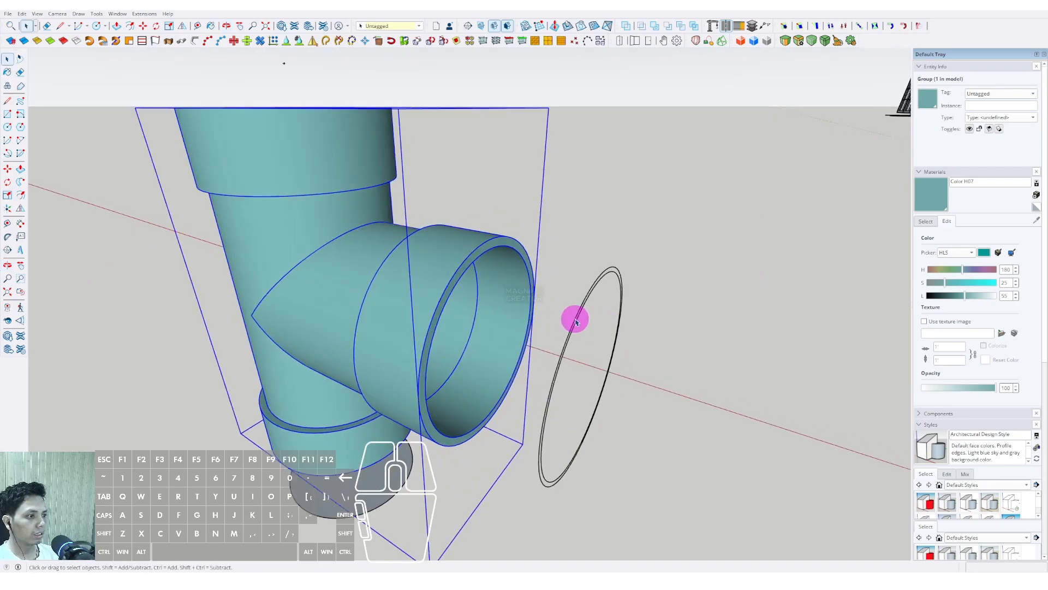
left_click(566, 274)
key("p")
left_click(568, 257)
scroll(436, 241, "down", 1)
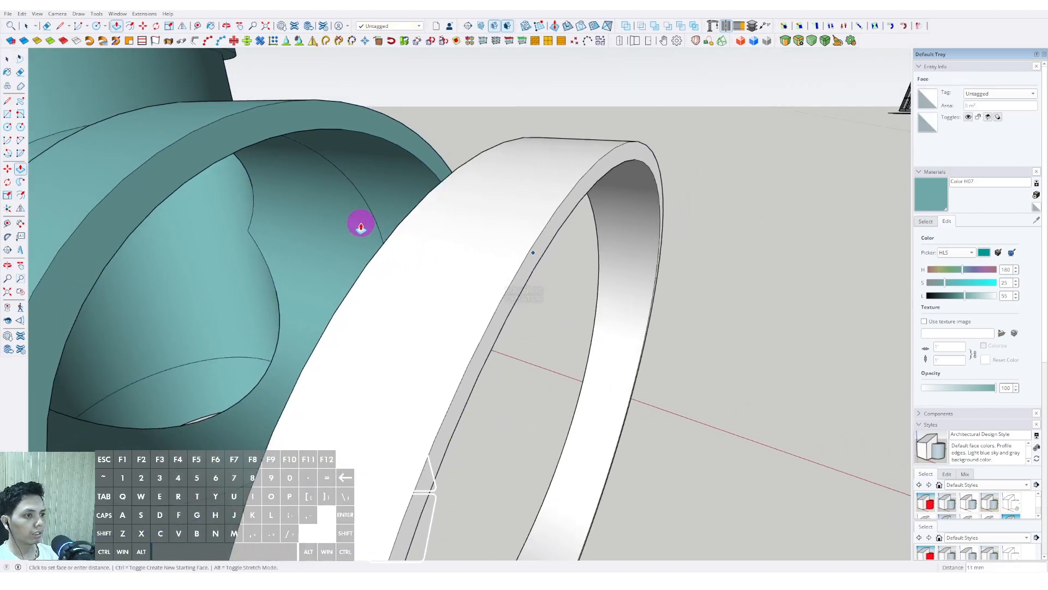
middle_click_drag(358, 225, 688, 382)
scroll(609, 288, "down", 2)
left_click(431, 252)
key("space")
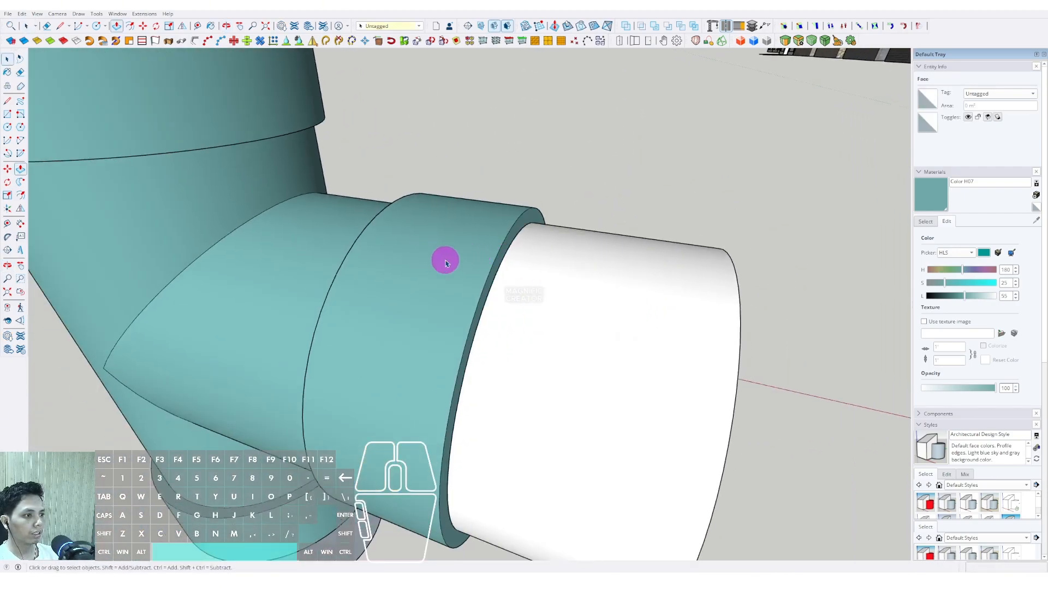
- Extend the side pipe by pushing its outer ring face farther away from the fitting
scroll(444, 260, "down", 3)
middle_click_drag(444, 260, 402, 264)
scroll(469, 280, "up", 3)
scroll(470, 280, "up", 2)
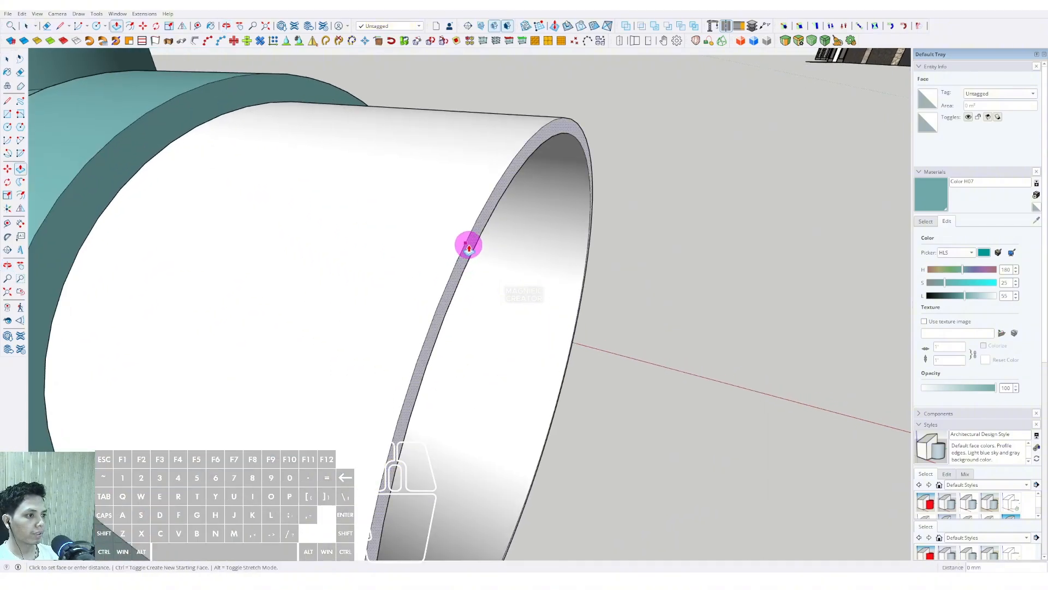
scroll(468, 246, "down", 3)
left_click(717, 317)
key("space")
- Offset the top disc's edge inward by about 3 mm and remove its inner face to leave a thin ring
scroll(552, 290, "down", 3)
middle_click_drag(552, 290, 673, 454)
scroll(516, 242, "up", 4)
middle_click_drag(516, 243, 591, 348, "shift")
scroll(475, 274, "down", 2)
middle_click_drag(475, 274, 531, 380)
scroll(538, 161, "up", 2)
left_click(556, 155)
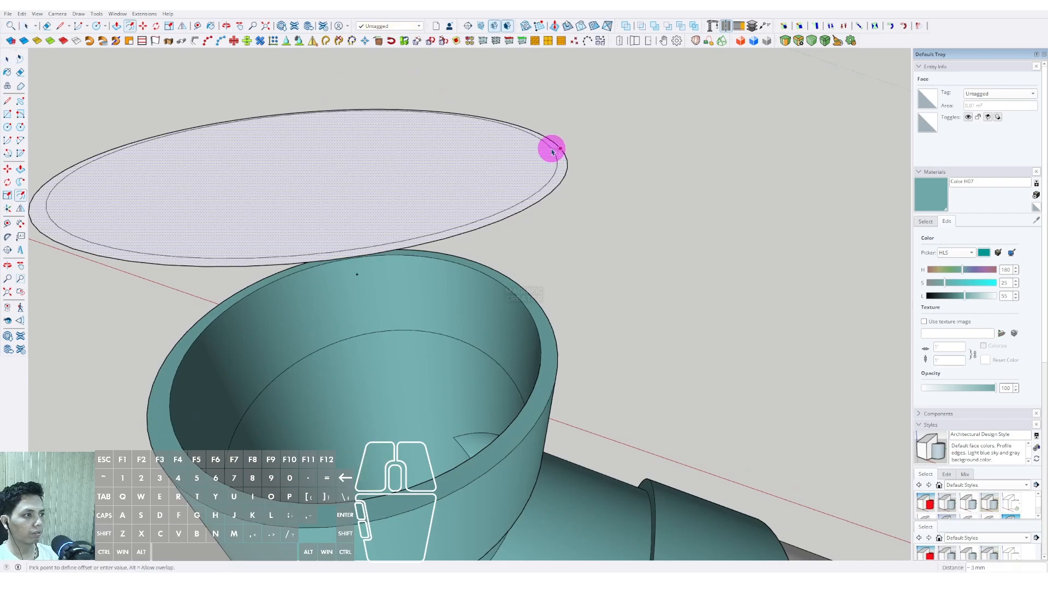
left_click(553, 150)
key("space")
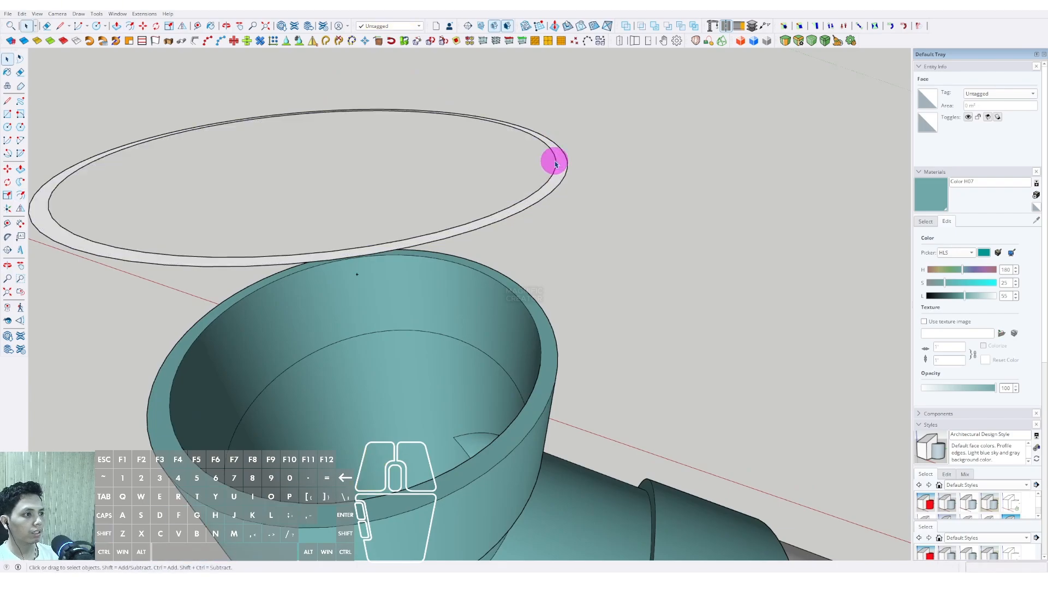
- Push/Pull the top ring down into the top collar as a pipe, and extend its upper end upward
left_click(562, 150)
left_click(622, 379)
scroll(508, 342, "down", 2)
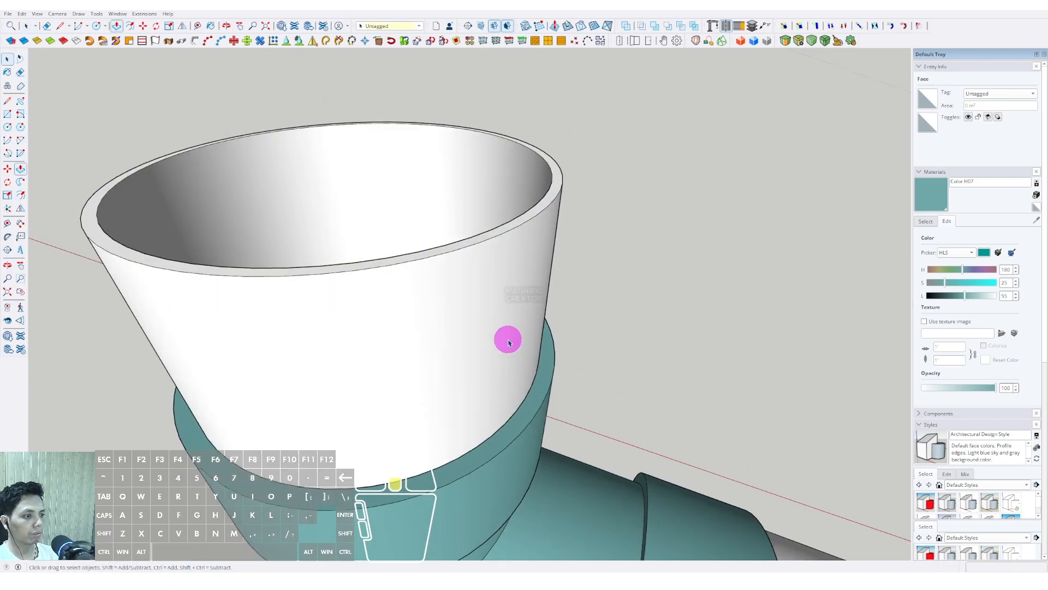
key("space")
middle_click_drag(507, 342, 544, 208)
left_click(542, 200)
left_click(550, 119)
key("space")
- Offset the bottom disc's edge inward by about 3 mm and delete its inner face to leave a thin ring
scroll(529, 147, "down", 6)
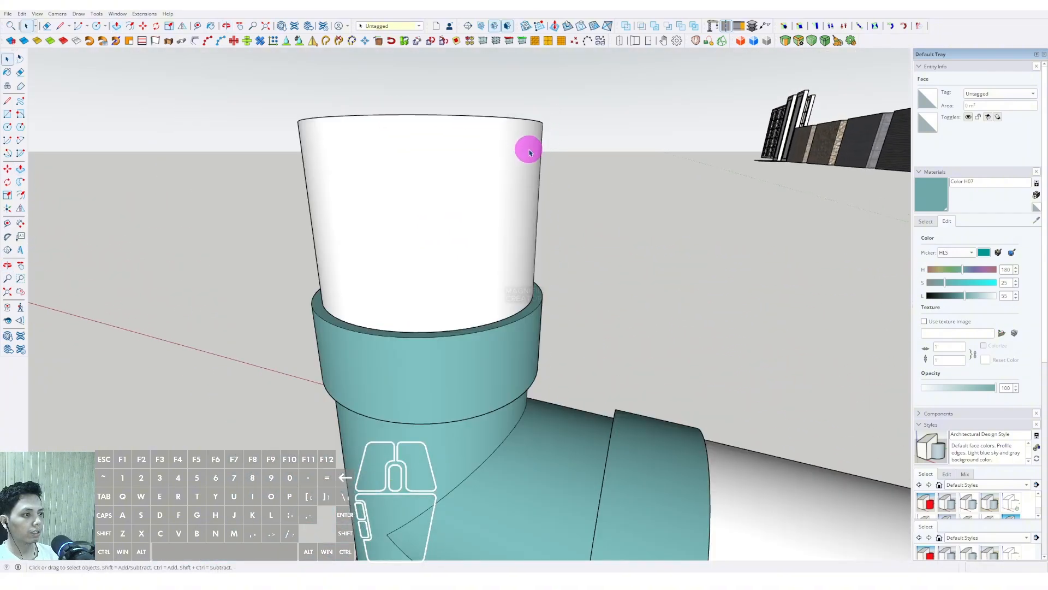
middle_click_drag(473, 246, 463, 231)
scroll(497, 393, "up", 6)
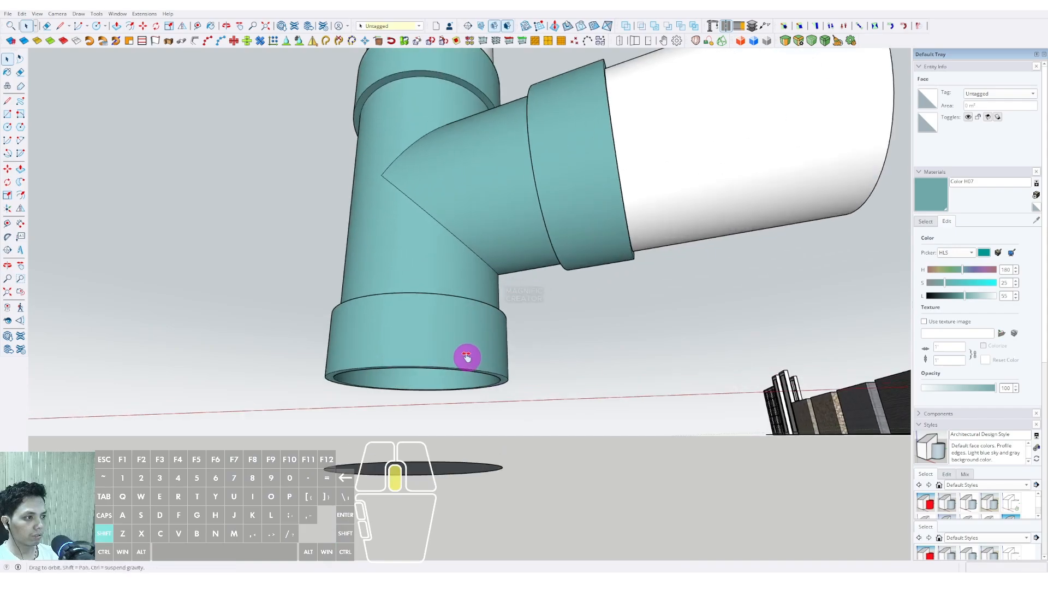
key("f")
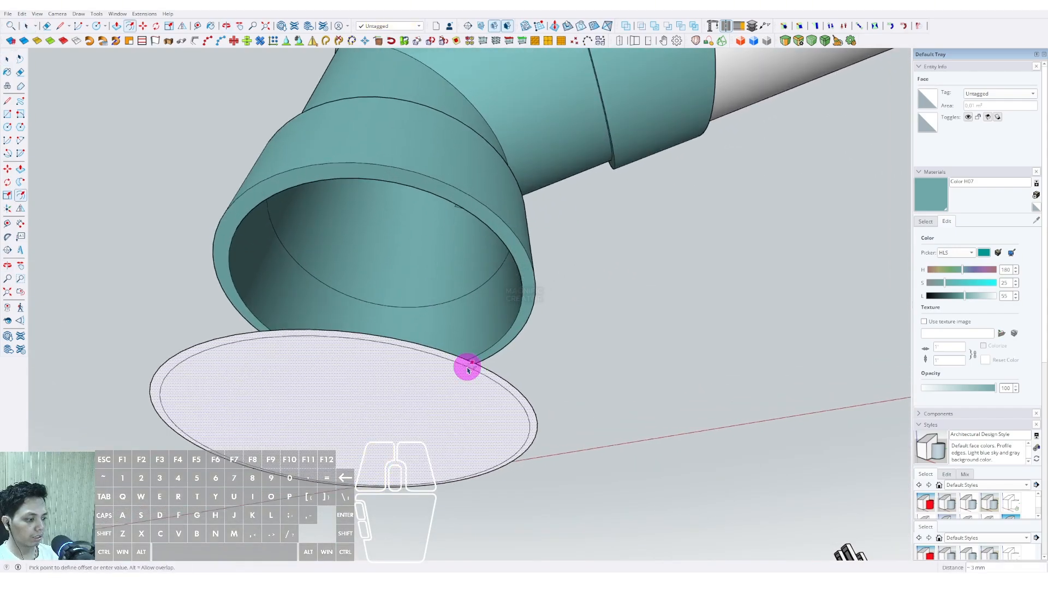
key("Return")
key("space")
left_click(445, 387)
key("Delete")
- Push/Pull the thin bottom ring upward into the bottom collar to form a pipe
scroll(460, 380, "up", 2)
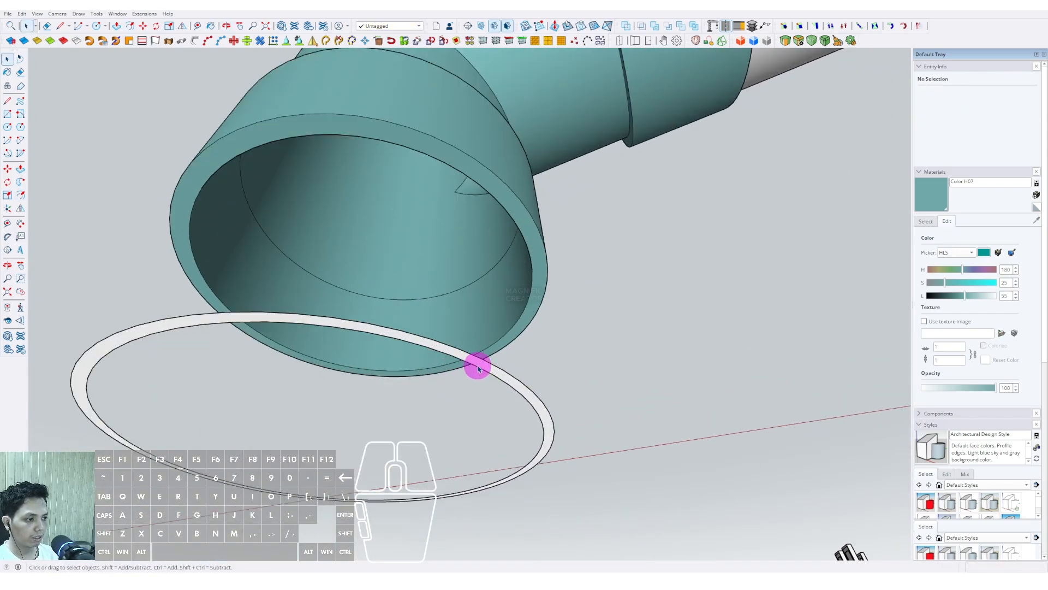
left_click(468, 356)
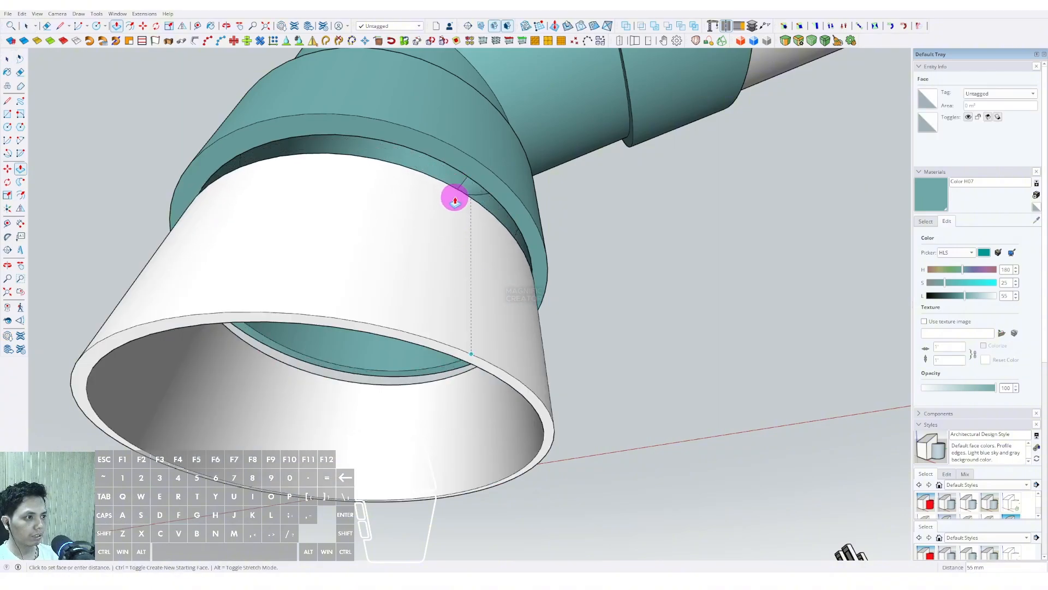
left_click(515, 133)
key("space")
- Make a group from the top pipe's connected geometry, and select the side pipe
scroll(514, 137, "down", 3)
scroll(430, 206, "down", 3)
middle_click_drag(515, 140, 452, 376)
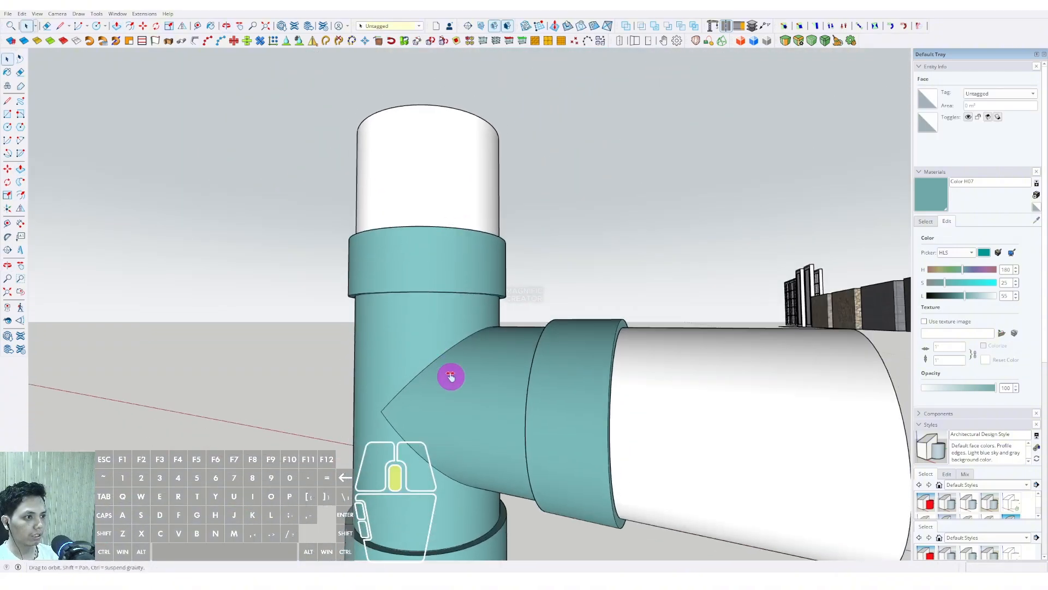
left_click(436, 182)
middle_click_drag(435, 182, 440, 208)
triple_click(440, 207)
right_click(440, 208)
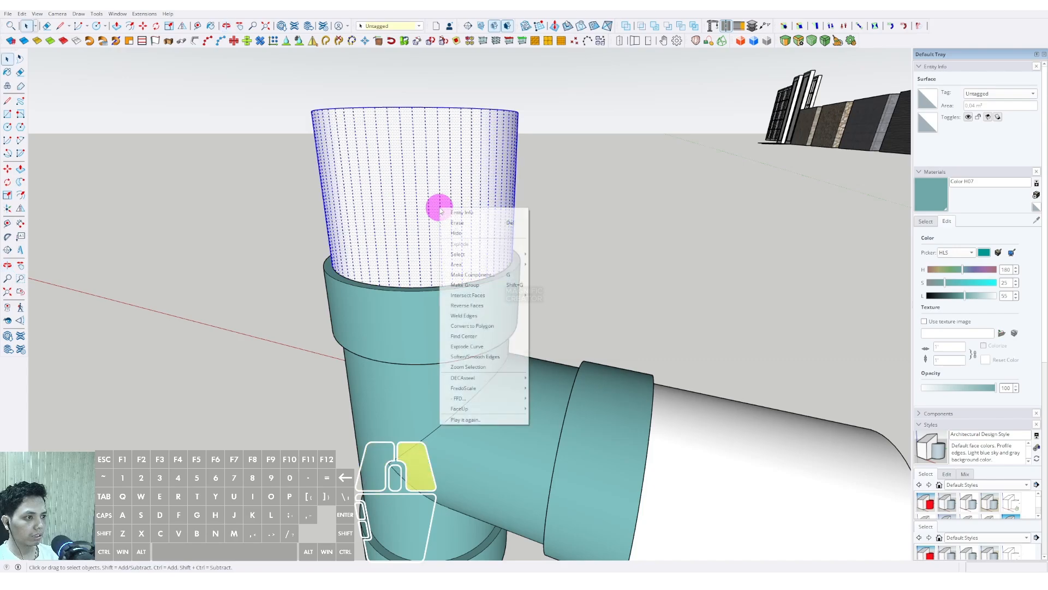
left_click(463, 287)
triple_click(444, 225)
left_click(666, 441)
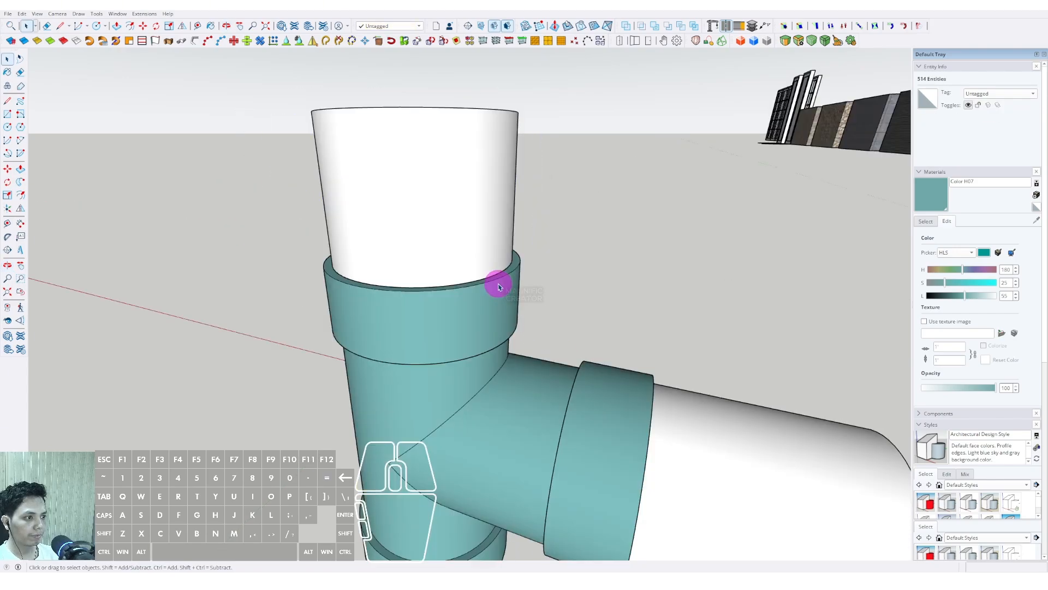
- Clear the selection and mute the fitting's material to saturation 13 and lightness 52
scroll(376, 270, "down", 4)
middle_click_drag(375, 271, 410, 270)
key("space")
left_click(524, 267)
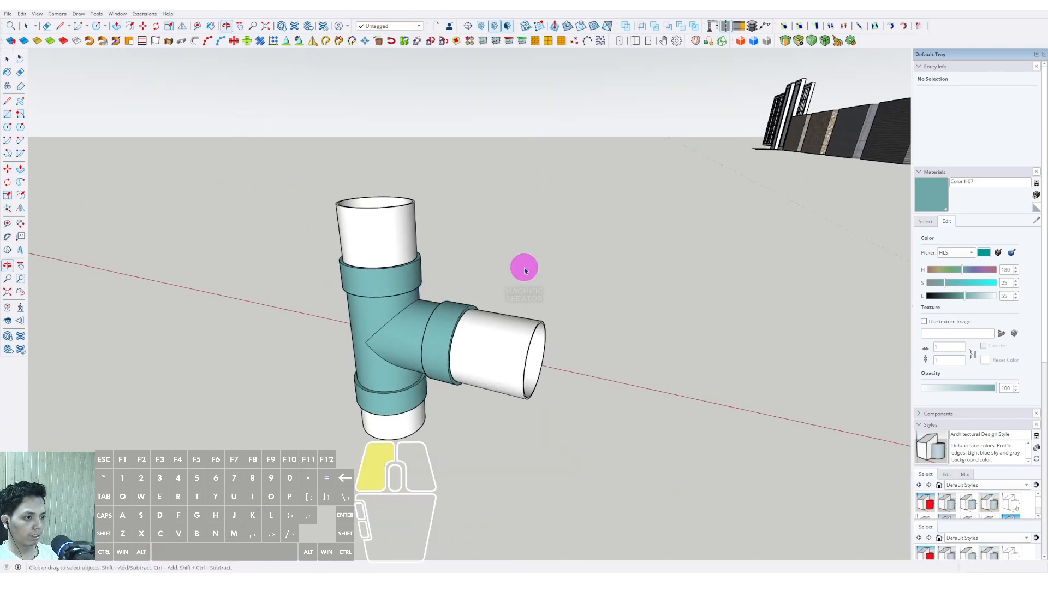
scroll(396, 338, "up", 3)
middle_click_drag(377, 358, 526, 368)
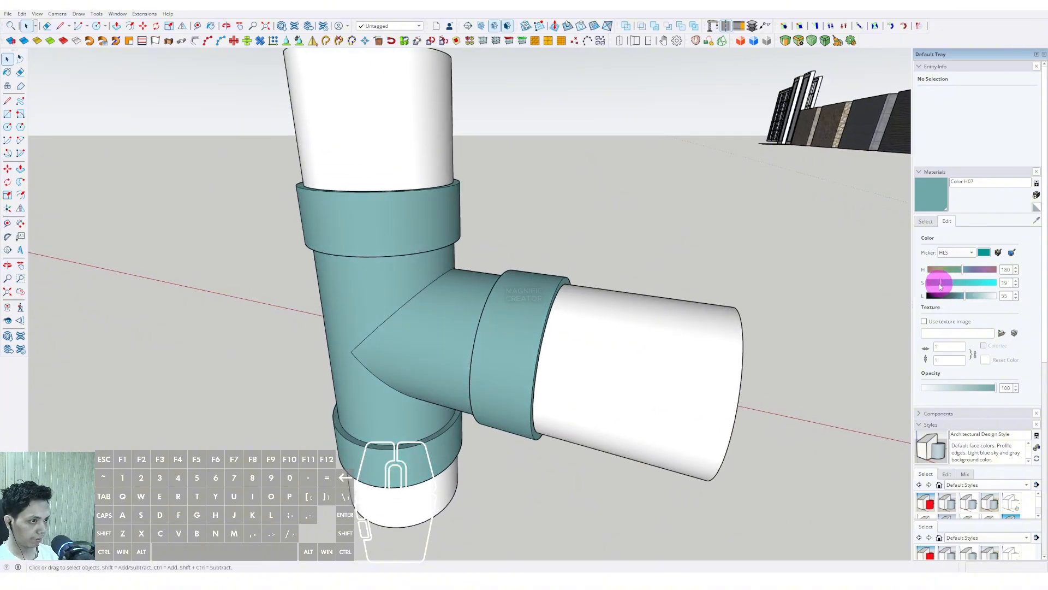
middle_click_drag(668, 315, 977, 296)
left_click_drag(978, 296, 975, 298)
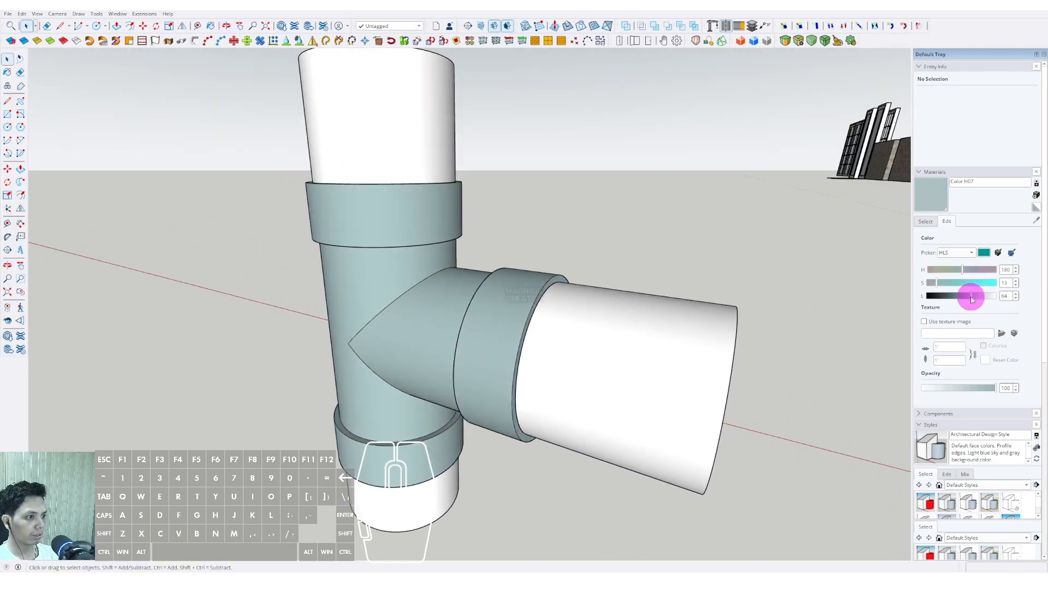
scroll(468, 335, "down", 2)
middle_click_drag(468, 334, 527, 350)
scroll(439, 358, "up", 2)
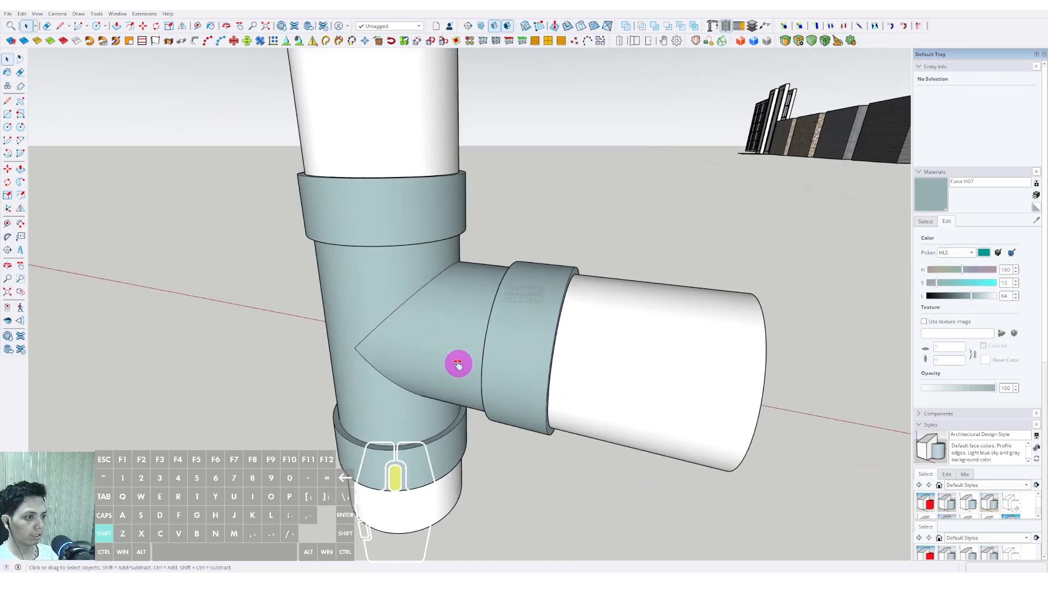
middle_click_drag(458, 365, 468, 346)
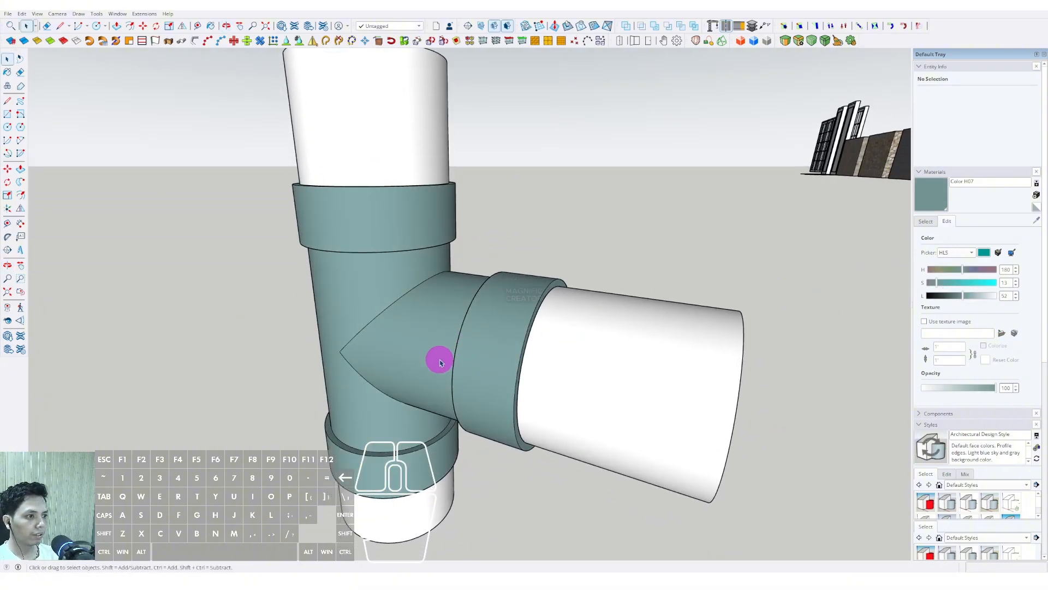